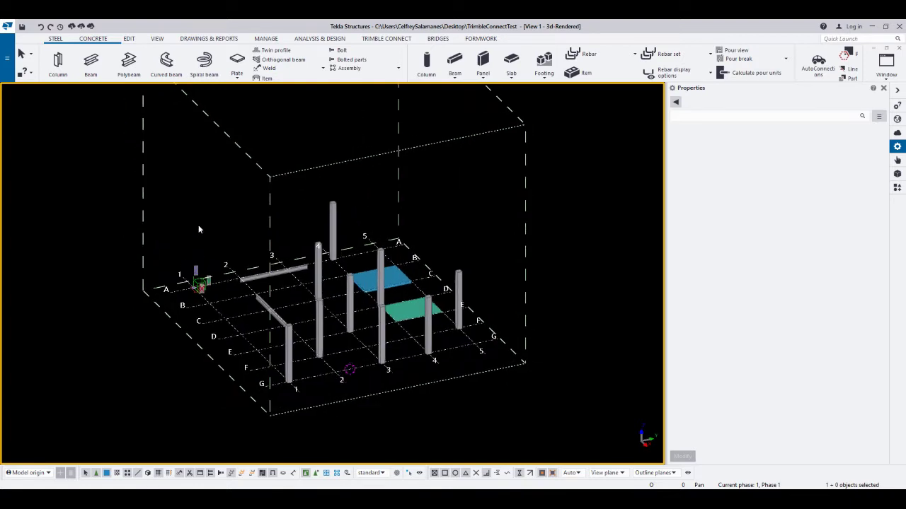
- Examine the properties of a concrete column, the blue concrete slab and the green contour plate in the 3D model
{"action": "left_click", "coordinate": [128, 39]}
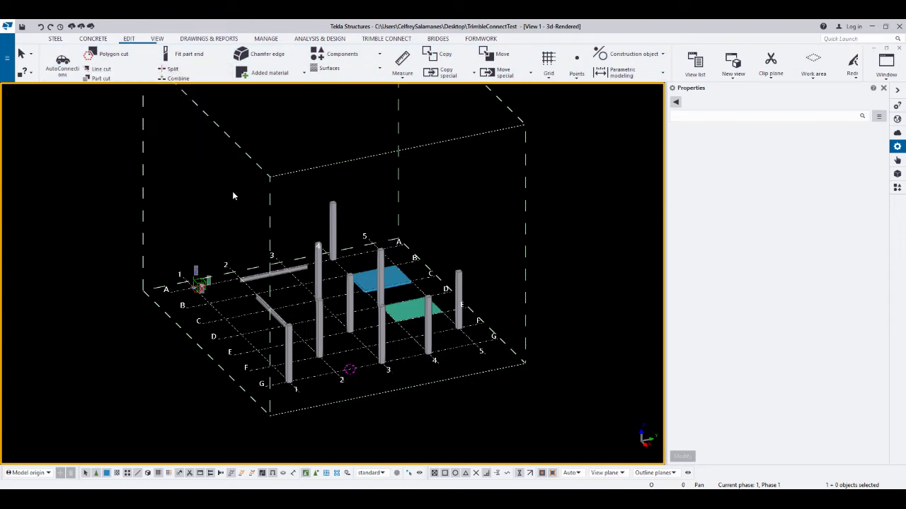
{"action": "scroll", "coordinate": [337, 327], "scroll_direction": "up", "scroll_amount": 5}
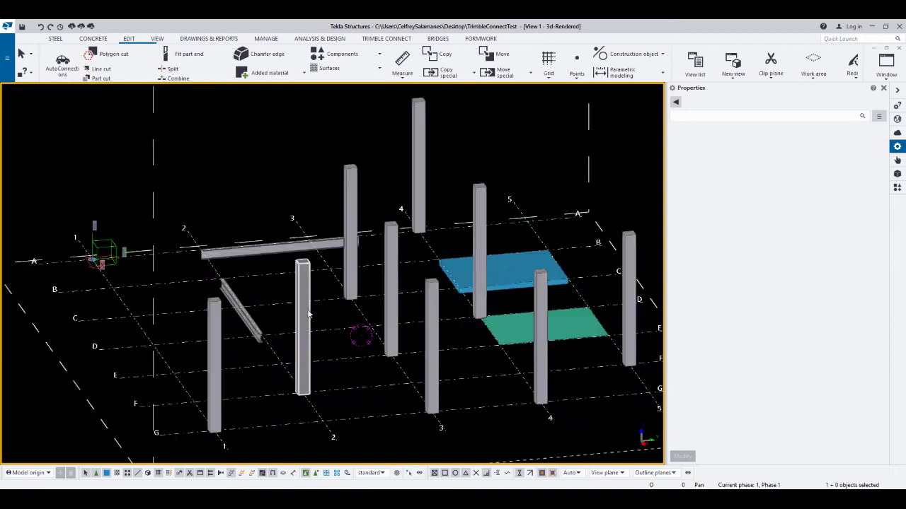
{"action": "left_click", "coordinate": [308, 315]}
{"action": "middle_click_drag", "start_coordinate": [391, 353], "coordinate": [401, 353], "text": "ctrl"}
{"action": "scroll", "coordinate": [475, 273], "scroll_direction": "up", "scroll_amount": 3}
{"action": "left_click", "coordinate": [507, 261]}
{"action": "scroll", "coordinate": [506, 262], "scroll_direction": "down", "scroll_amount": 3}
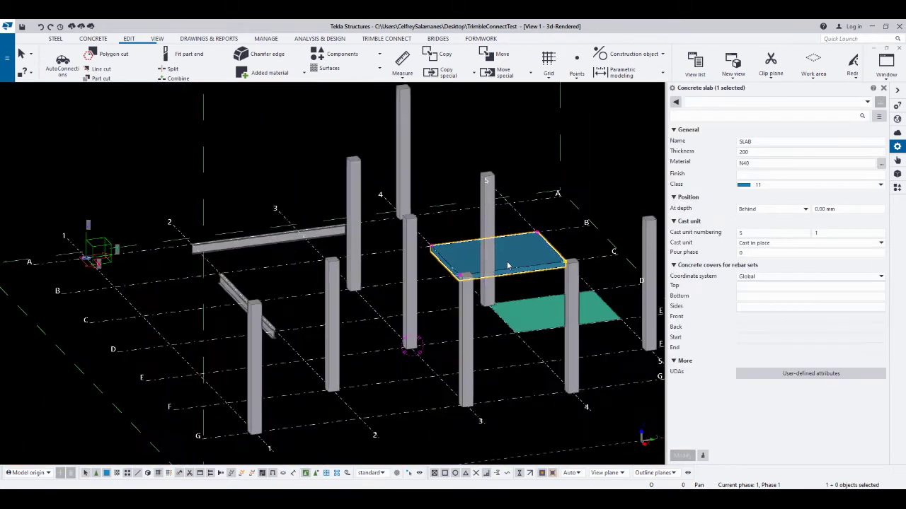
{"action": "scroll", "coordinate": [507, 265], "scroll_direction": "down", "scroll_amount": 4}
{"action": "left_click", "coordinate": [600, 311]}
{"action": "scroll", "coordinate": [486, 287], "scroll_direction": "down", "scroll_amount": 3}
{"action": "middle_click_drag", "start_coordinate": [486, 286], "coordinate": [489, 292]}
{"action": "middle_click_drag", "start_coordinate": [348, 248], "coordinate": [289, 242]}
{"action": "scroll", "coordinate": [397, 283], "scroll_direction": "up", "scroll_amount": 2}
{"action": "mouse_move", "coordinate": [382, 271]}
{"action": "middle_mouse_down"}
{"action": "mouse_move", "coordinate": [362, 264]}
{"action": "mouse_move", "coordinate": [388, 273]}
{"action": "middle_mouse_up"}
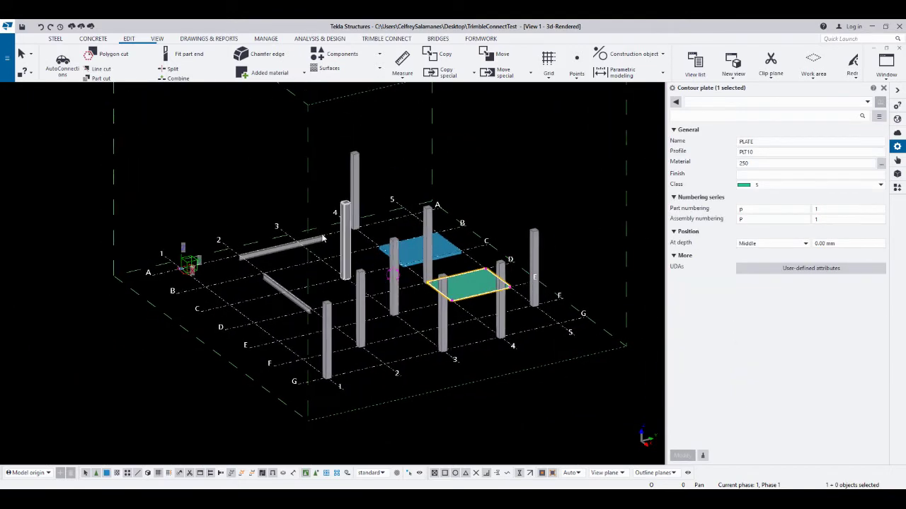
{"action": "left_click", "coordinate": [261, 183]}
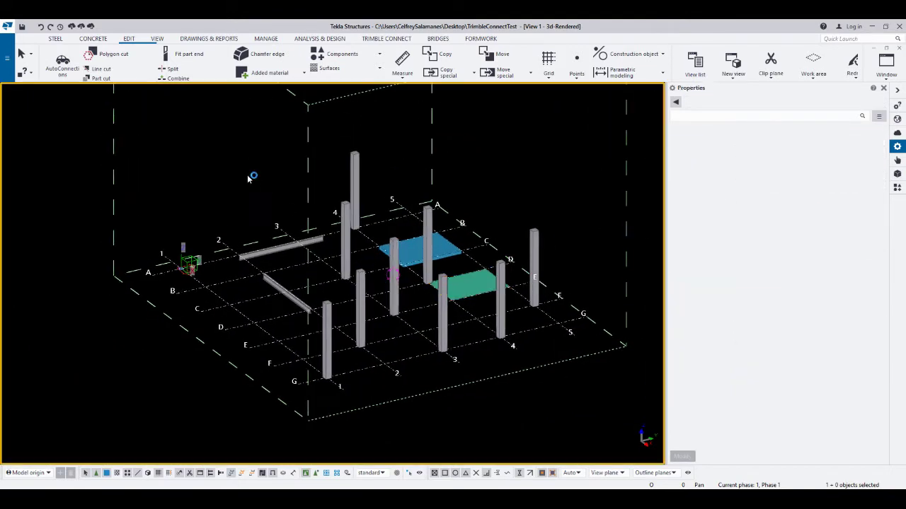
- Split the concrete column at grid intersection C/3 at about mid-height and select one of its resulting parts
{"action": "left_click", "coordinate": [128, 40]}
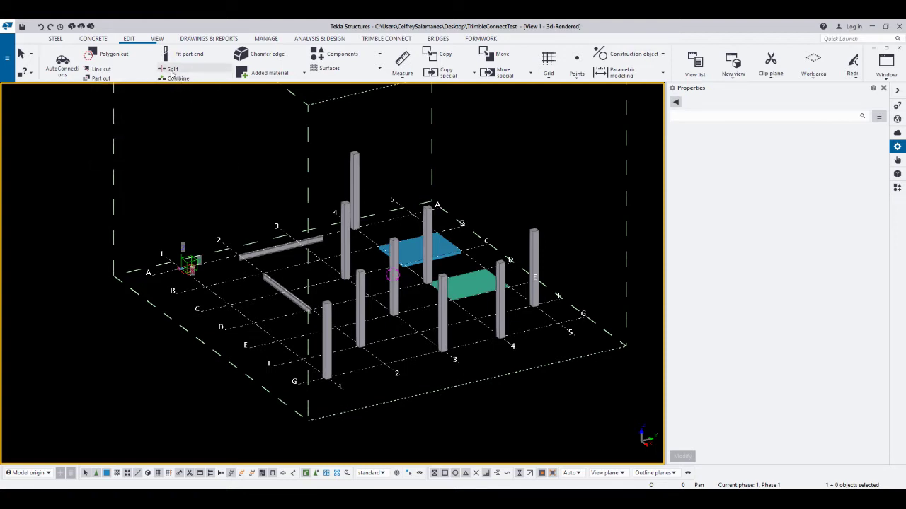
{"action": "left_click", "coordinate": [171, 71]}
{"action": "scroll", "coordinate": [354, 244], "scroll_direction": "up", "scroll_amount": 3}
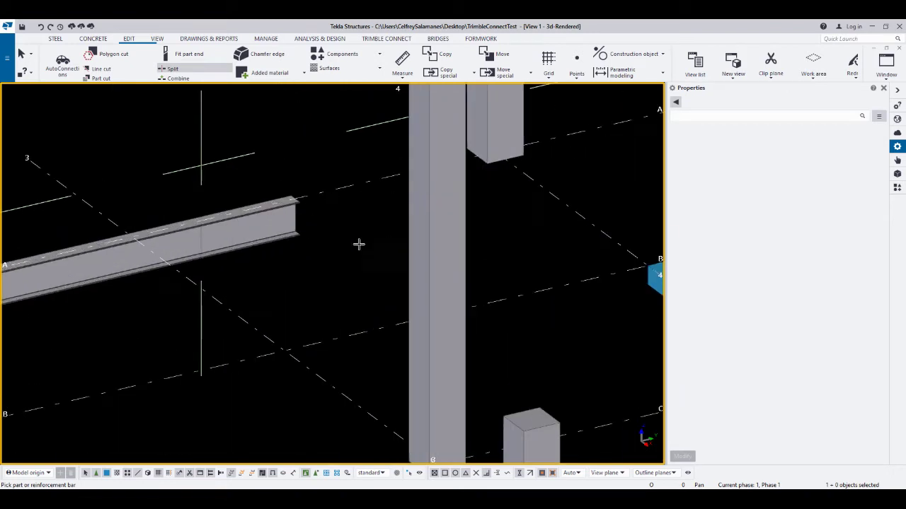
{"action": "left_click", "coordinate": [375, 230]}
{"action": "scroll", "coordinate": [379, 234], "scroll_direction": "up", "scroll_amount": 2}
{"action": "scroll", "coordinate": [379, 233], "scroll_direction": "up", "scroll_amount": 4}
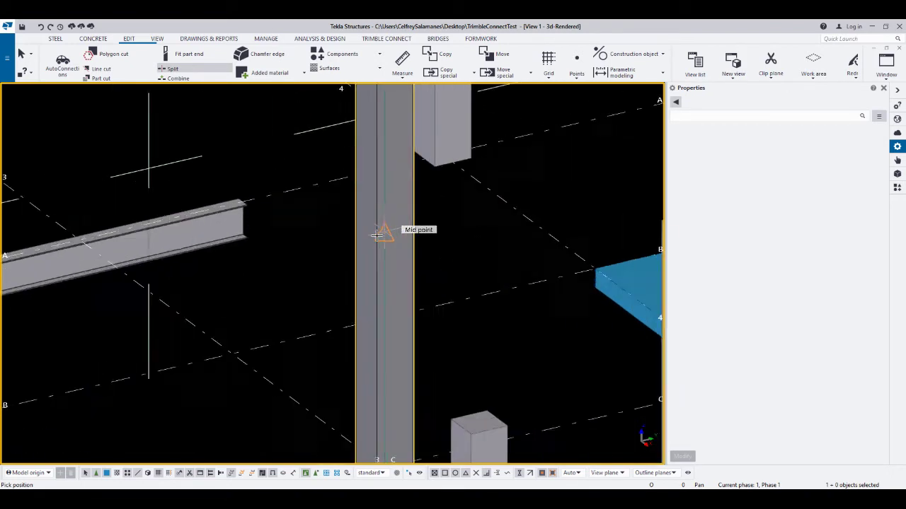
{"action": "scroll", "coordinate": [376, 235], "scroll_direction": "down", "scroll_amount": 5}
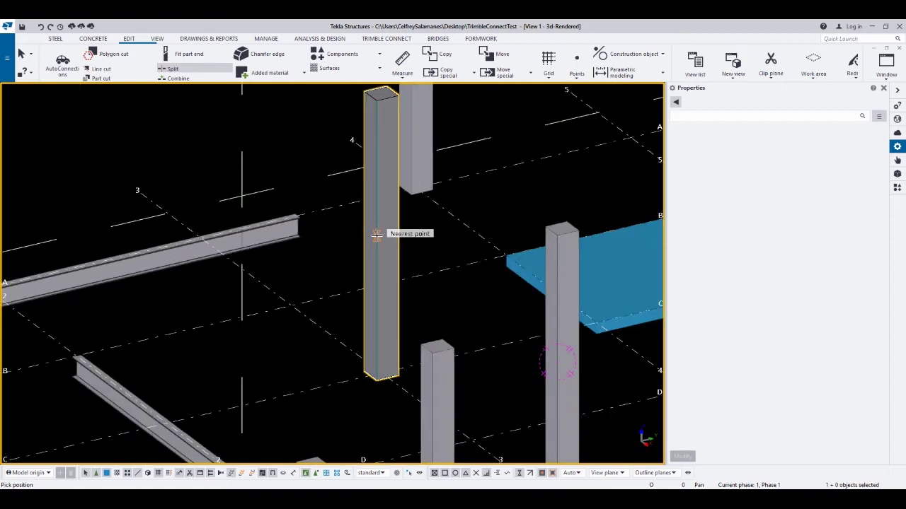
{"action": "left_click", "coordinate": [377, 235]}
{"action": "scroll", "coordinate": [416, 237], "scroll_direction": "up", "scroll_amount": 3}
{"action": "scroll", "coordinate": [416, 237], "scroll_direction": "down", "scroll_amount": 4}
{"action": "left_click", "coordinate": [386, 261]}
- Split the steel beam on grid line A just before grid 3, about 2226 mm from its far end
{"action": "left_click", "coordinate": [169, 69]}
{"action": "scroll", "coordinate": [211, 264], "scroll_direction": "up", "scroll_amount": 3}
{"action": "left_click", "coordinate": [211, 264]}
{"action": "scroll", "coordinate": [208, 262], "scroll_direction": "up", "scroll_amount": 3}
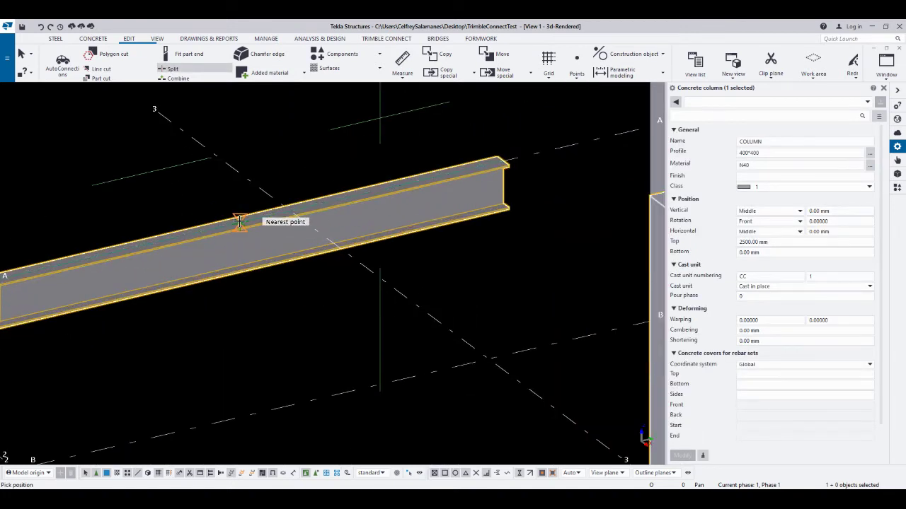
{"action": "left_click", "coordinate": [239, 222]}
{"action": "right_click", "coordinate": [273, 272]}
{"action": "left_click", "coordinate": [304, 281]}
- Check the split beam on grid line A by selecting its parts individually and both together
{"action": "left_click", "coordinate": [282, 253]}
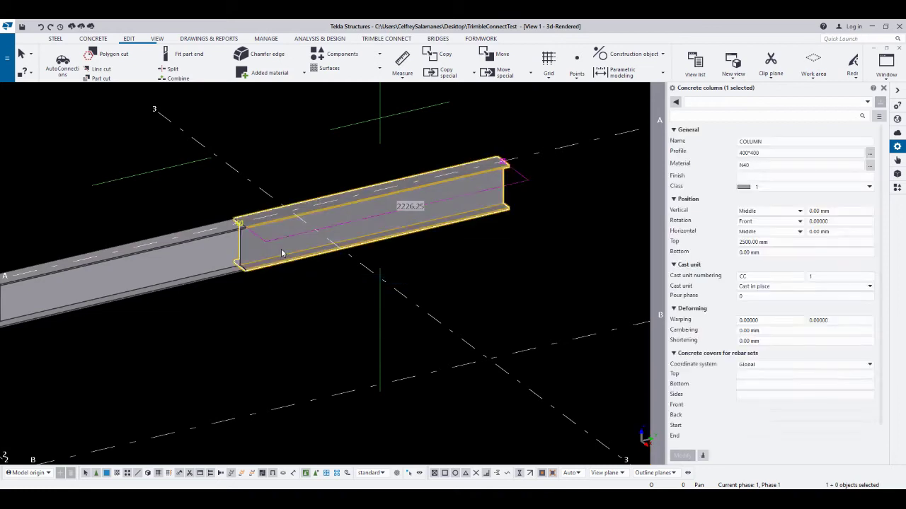
{"action": "scroll", "coordinate": [282, 252], "scroll_direction": "down", "scroll_amount": 3}
{"action": "left_click", "coordinate": [231, 261]}
{"action": "middle_click_drag", "start_coordinate": [276, 260], "coordinate": [227, 263]}
{"action": "scroll", "coordinate": [221, 258], "scroll_direction": "up", "scroll_amount": 3}
{"action": "left_click", "coordinate": [241, 265]}
{"action": "scroll", "coordinate": [241, 265], "scroll_direction": "down", "scroll_amount": 5}
{"action": "scroll", "coordinate": [221, 259], "scroll_direction": "up", "scroll_amount": 5}
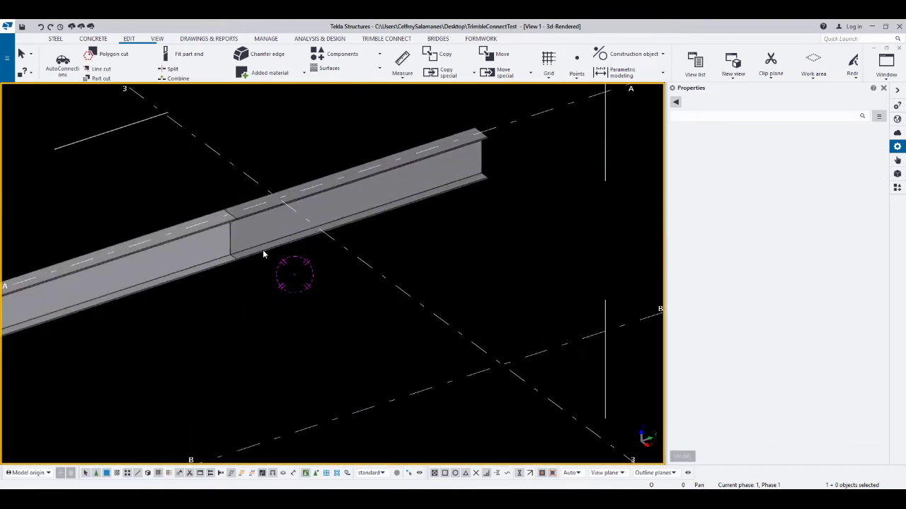
{"action": "left_click", "coordinate": [263, 249]}
{"action": "scroll", "coordinate": [180, 265], "scroll_direction": "down", "scroll_amount": 4}
{"action": "left_click", "coordinate": [176, 266], "text": "ctrl"}
{"action": "middle_click_drag", "start_coordinate": [370, 287], "coordinate": [270, 271]}
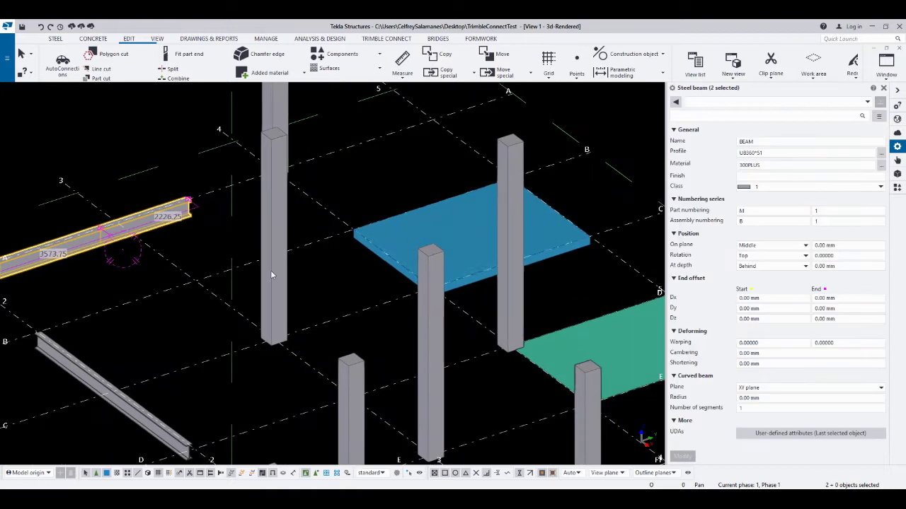
- Compare the object types and properties of the concrete slab and the contour plate
{"action": "left_click", "coordinate": [429, 237]}
{"action": "middle_click_drag", "start_coordinate": [394, 233], "coordinate": [262, 219]}
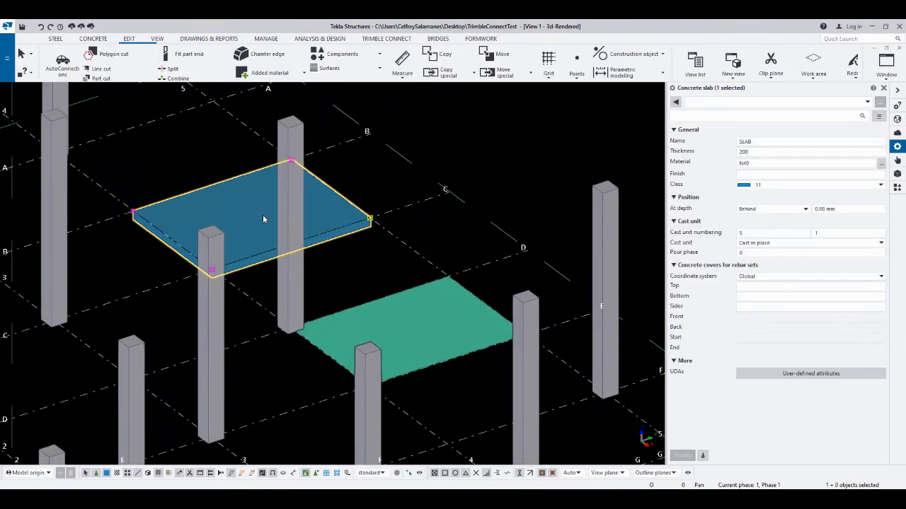
{"action": "left_click", "coordinate": [427, 318]}
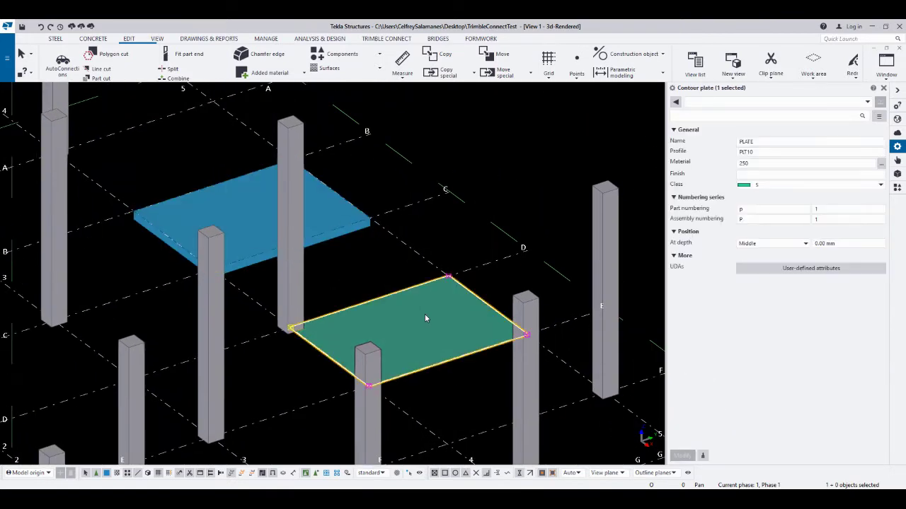
{"action": "left_click", "coordinate": [342, 228]}
{"action": "double_click", "coordinate": [761, 142]}
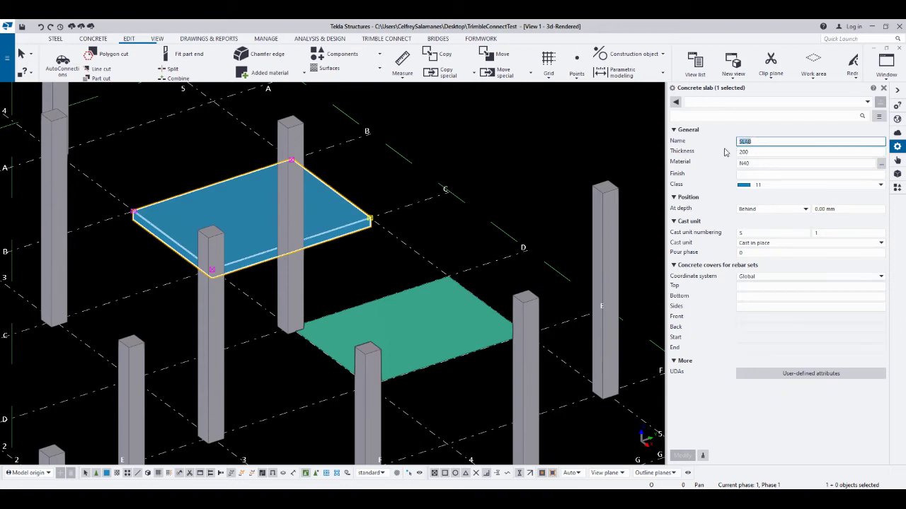
{"action": "middle_click_drag", "start_coordinate": [422, 317], "coordinate": [365, 263]}
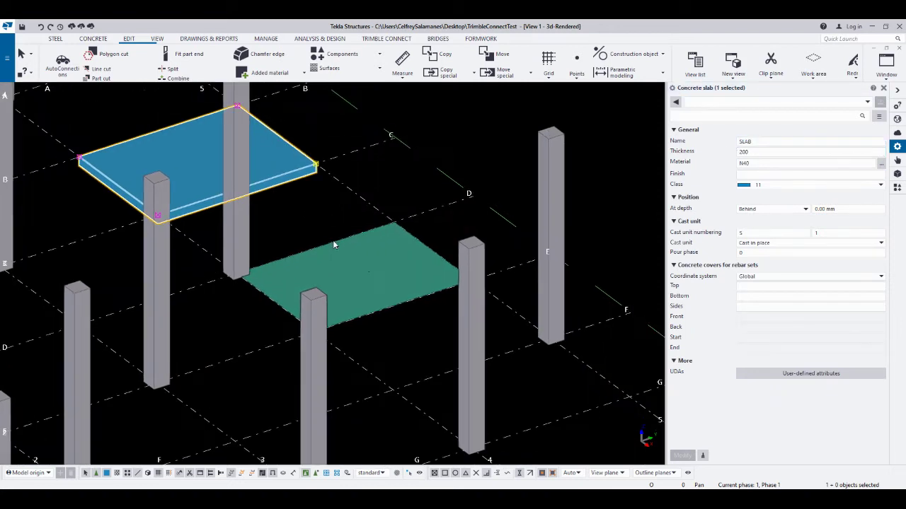
{"action": "left_click", "coordinate": [365, 263]}
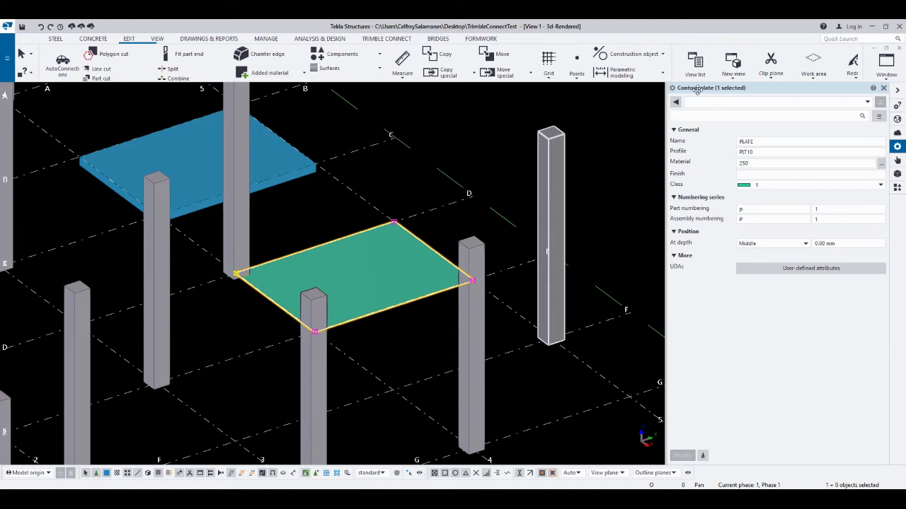
{"action": "middle_click_drag", "start_coordinate": [220, 216], "coordinate": [224, 231]}
{"action": "scroll", "coordinate": [244, 216], "scroll_direction": "down", "scroll_amount": 2}
{"action": "scroll", "coordinate": [291, 287], "scroll_direction": "down", "scroll_amount": 1}
{"action": "middle_click_drag", "start_coordinate": [292, 287], "coordinate": [324, 272]}
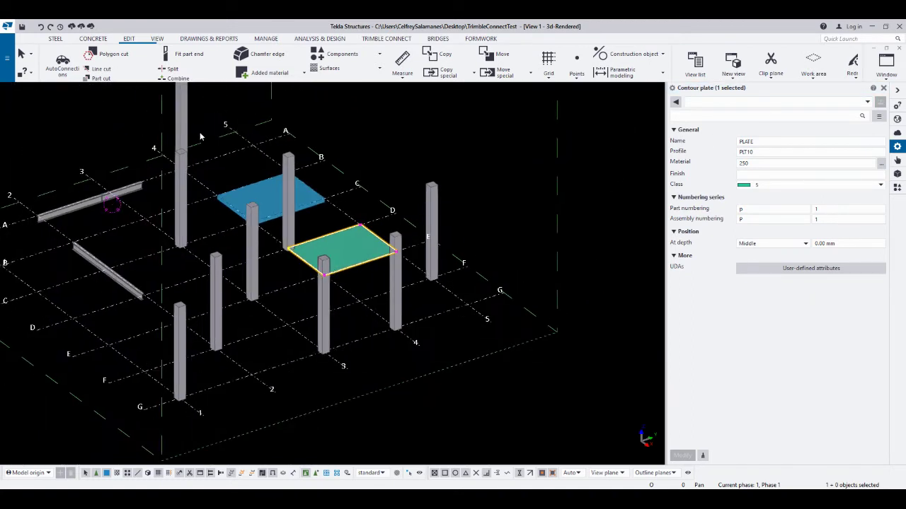
{"action": "middle_click_drag", "start_coordinate": [196, 131], "coordinate": [225, 161]}
{"action": "scroll", "coordinate": [317, 231], "scroll_direction": "up", "scroll_amount": 2}
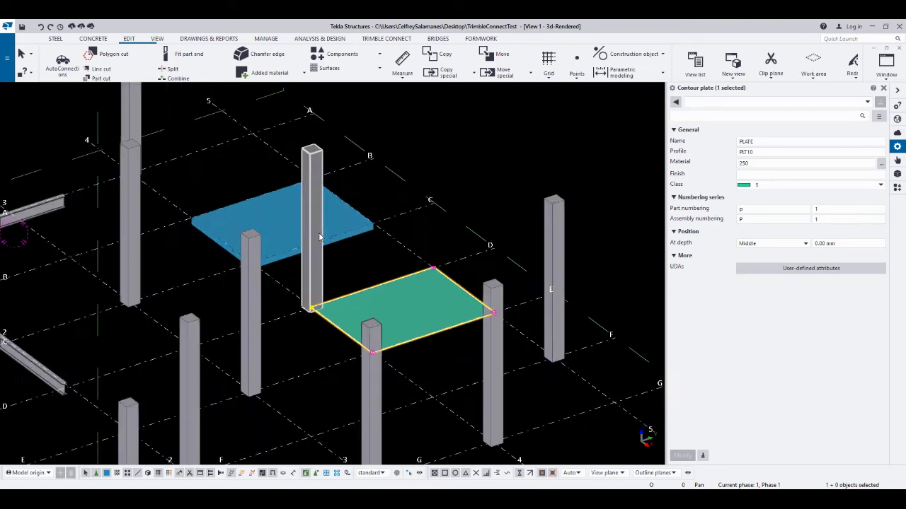
{"action": "middle_click_drag", "start_coordinate": [247, 193], "coordinate": [256, 174]}
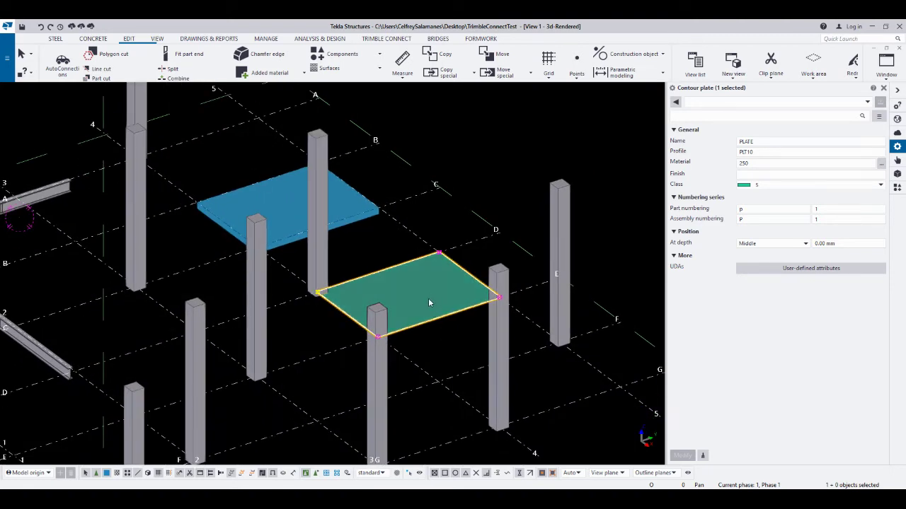
{"action": "middle_click_drag", "start_coordinate": [417, 297], "coordinate": [405, 284]}
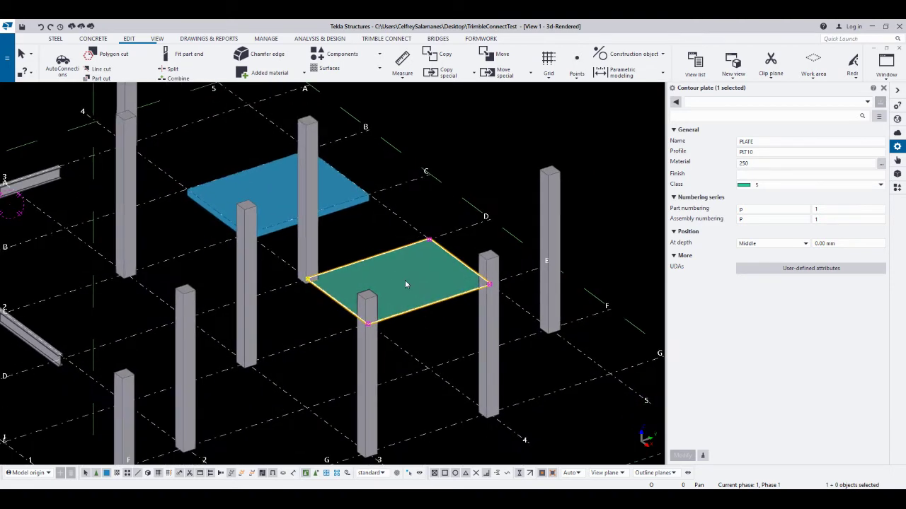
{"action": "middle_click_drag", "start_coordinate": [351, 222], "coordinate": [268, 156]}
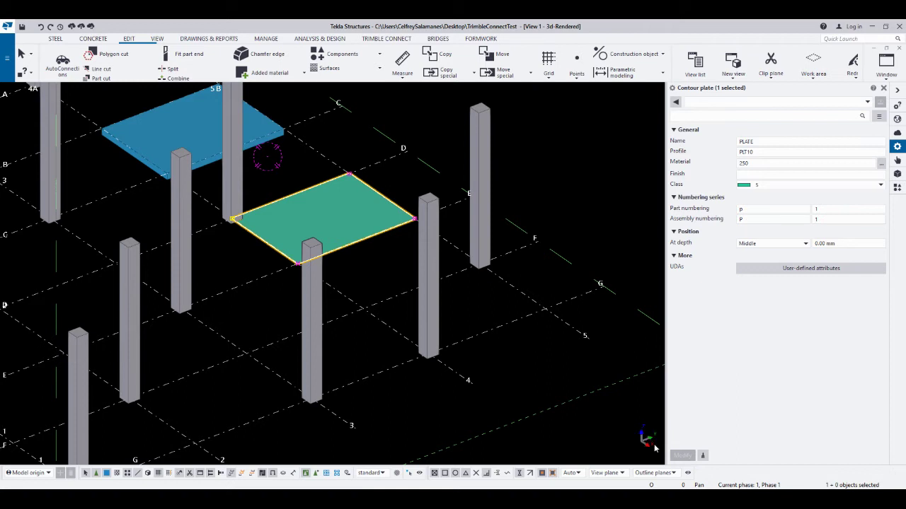
{"action": "middle_click_drag", "start_coordinate": [575, 396], "coordinate": [562, 381]}
{"action": "middle_click_drag", "start_coordinate": [466, 341], "coordinate": [472, 356]}
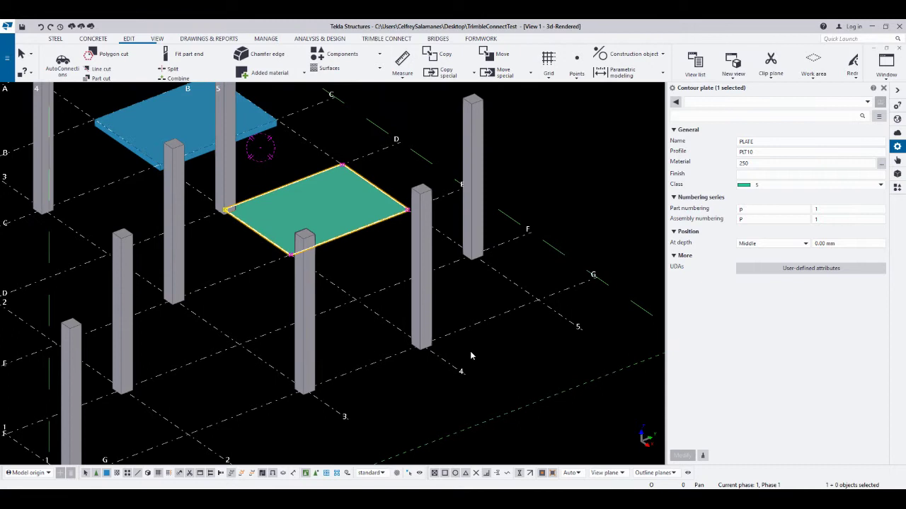
- Switch the model to plan view around the slab and plate between grids 4 and 5, and clear the selection
{"action": "key", "text": "ctrl+p"}
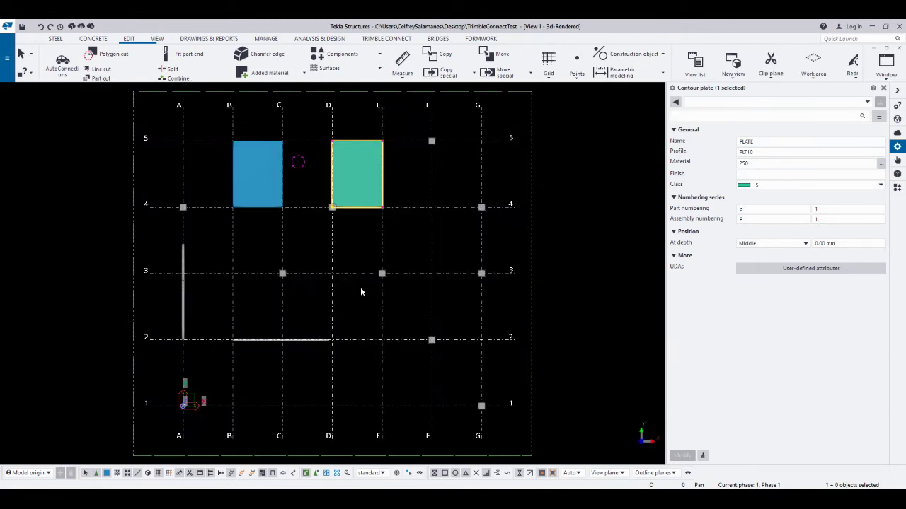
{"action": "scroll", "coordinate": [362, 294], "scroll_direction": "down", "scroll_amount": 2}
{"action": "scroll", "coordinate": [297, 232], "scroll_direction": "up", "scroll_amount": 5}
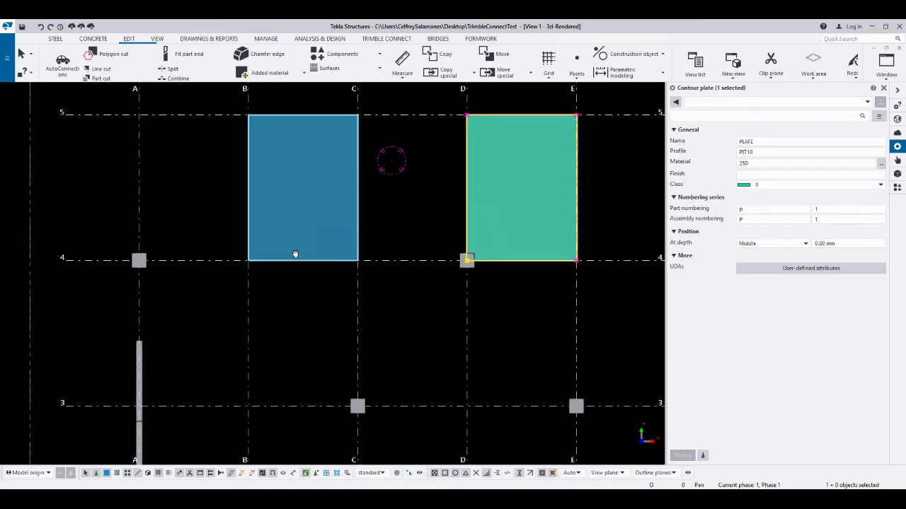
{"action": "middle_click_drag", "start_coordinate": [295, 254], "coordinate": [282, 313]}
{"action": "left_click", "coordinate": [387, 268]}
{"action": "middle_click_drag", "start_coordinate": [387, 268], "coordinate": [380, 283]}
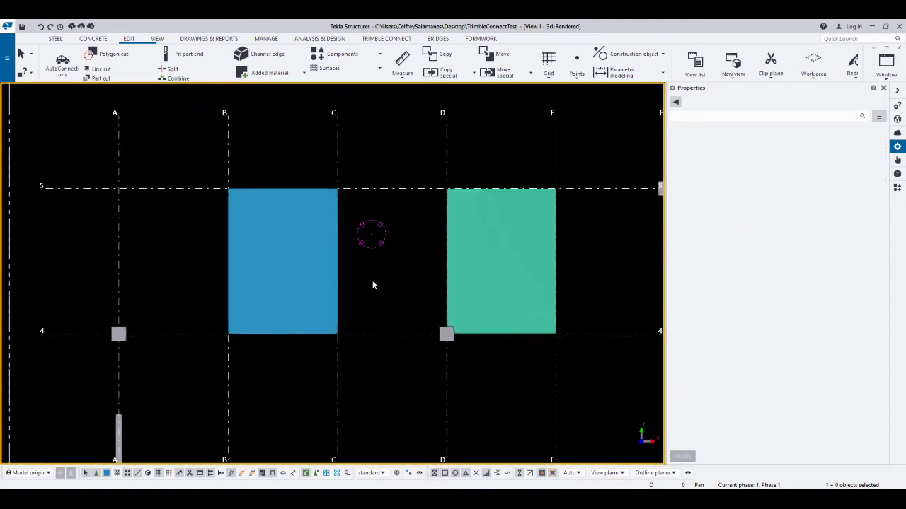
- Try to split the concrete slab along its diagonal with a triangular polygon through grid points C-5, B-4 and B-5
{"action": "left_click", "coordinate": [303, 274]}
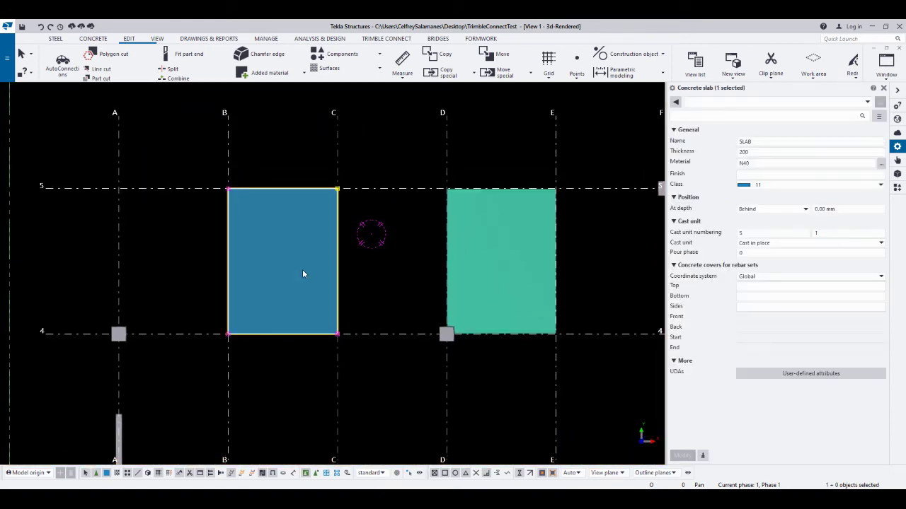
{"action": "left_click", "coordinate": [170, 72]}
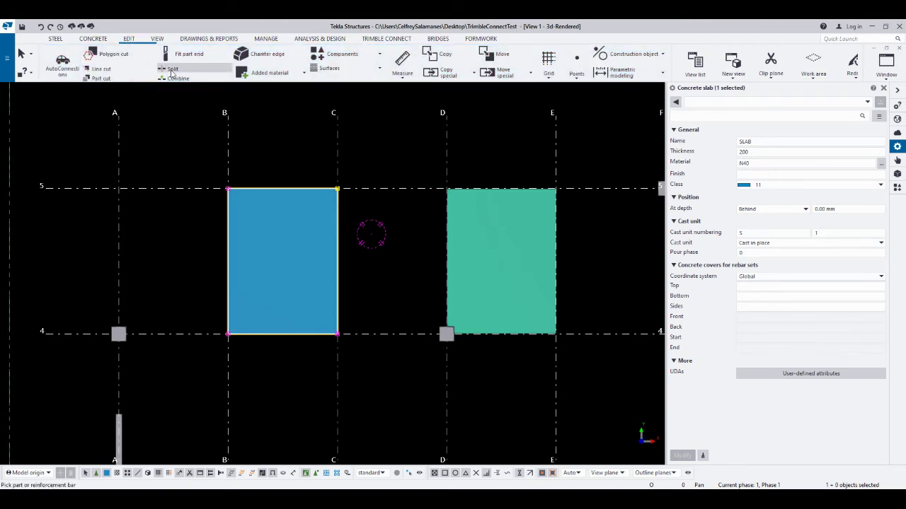
{"action": "left_click", "coordinate": [285, 253]}
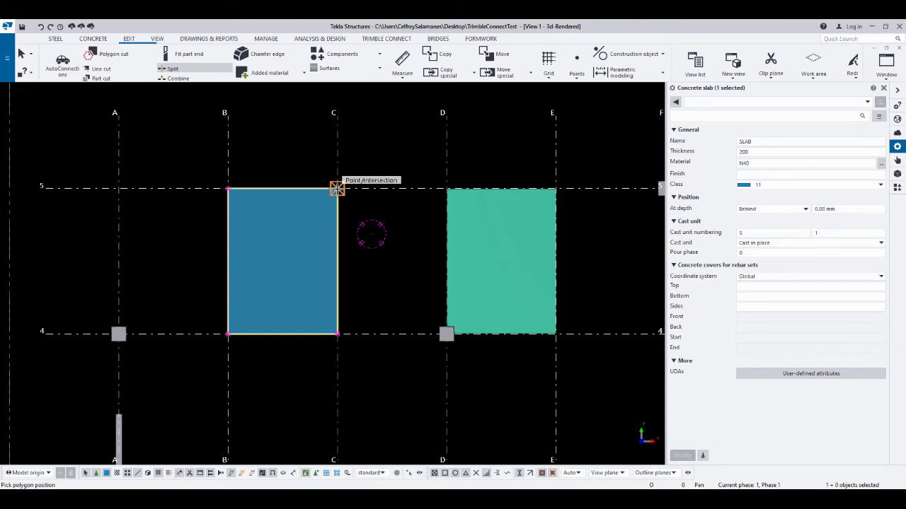
{"action": "left_click", "coordinate": [336, 187]}
{"action": "left_click", "coordinate": [227, 333]}
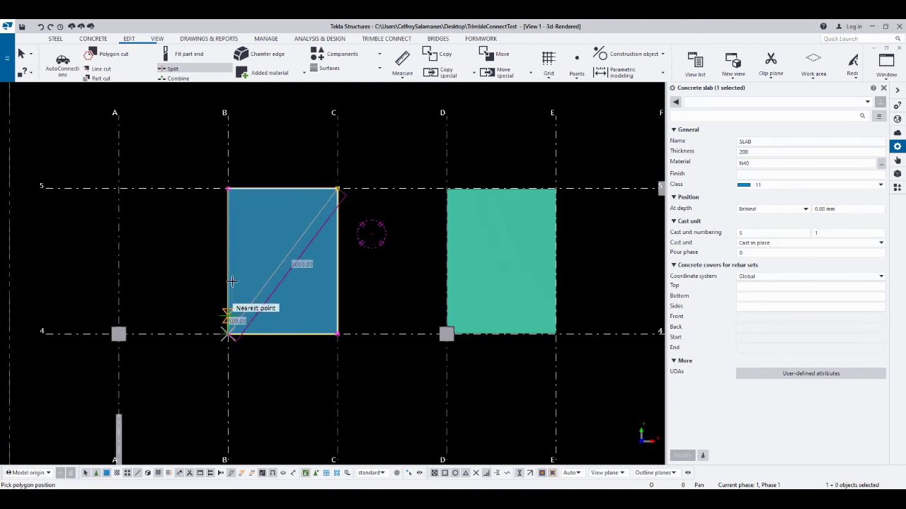
{"action": "left_click", "coordinate": [228, 187]}
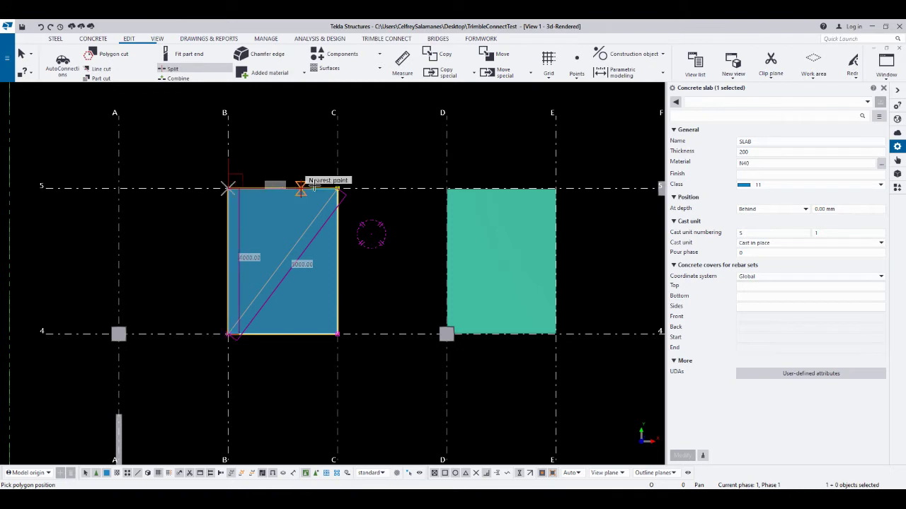
{"action": "left_click", "coordinate": [337, 188]}
{"action": "scroll", "coordinate": [293, 228], "scroll_direction": "up", "scroll_amount": 3}
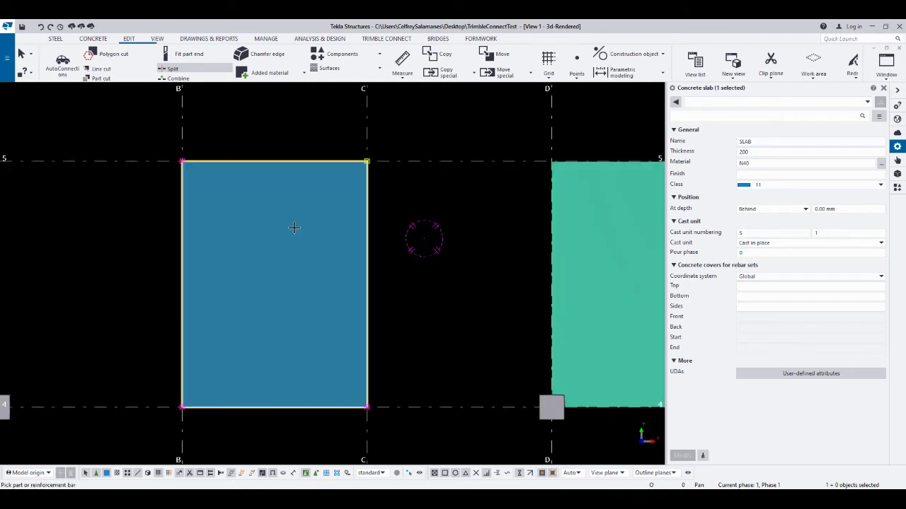
{"action": "scroll", "coordinate": [293, 228], "scroll_direction": "down", "scroll_amount": 4}
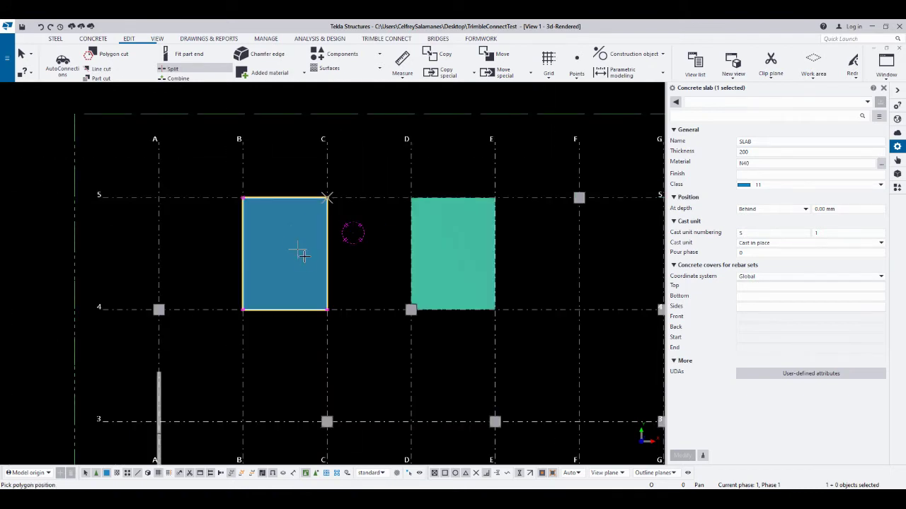
{"action": "scroll", "coordinate": [307, 205], "scroll_direction": "up", "scroll_amount": 2}
{"action": "middle_click_drag", "start_coordinate": [295, 212], "coordinate": [285, 215]}
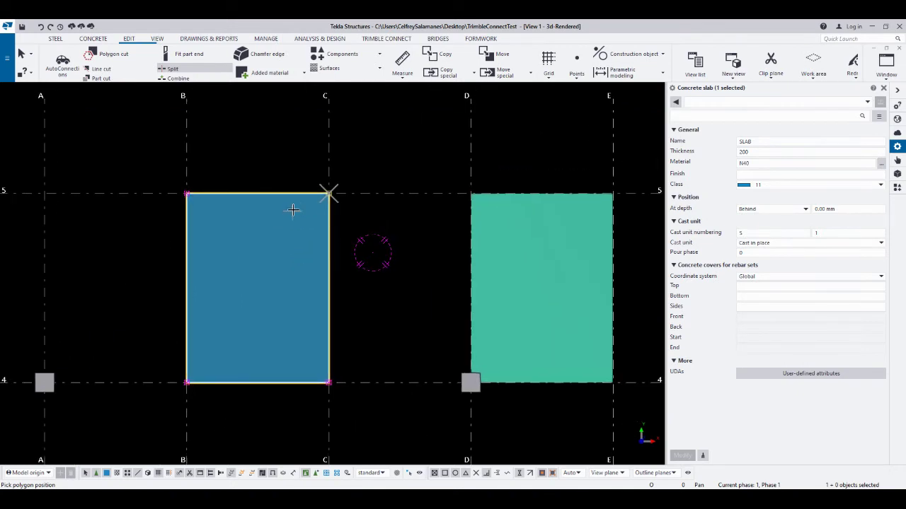
{"action": "right_click", "coordinate": [270, 166]}
{"action": "left_click", "coordinate": [294, 174]}
{"action": "middle_click_drag", "start_coordinate": [337, 217], "coordinate": [328, 212]}
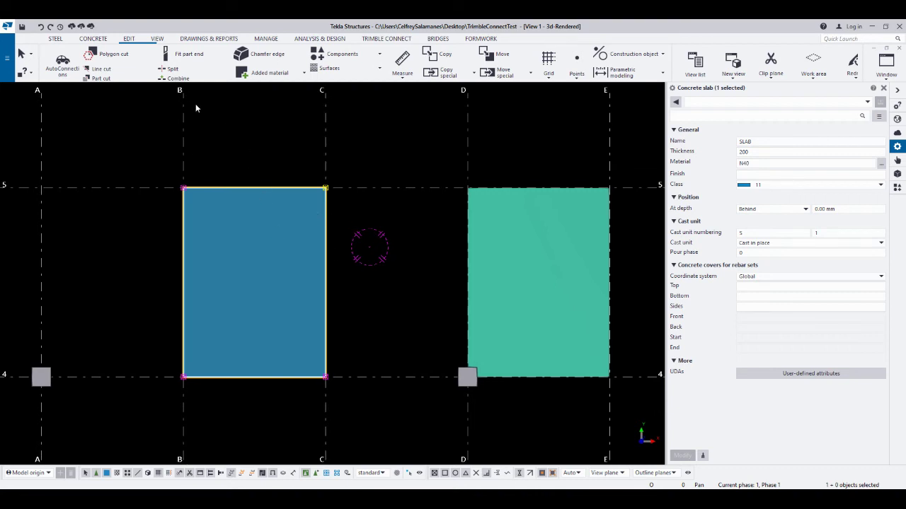
- Try to split the concrete slab again with a triangular polygon started at B-5 and taken through C-5 and B-4
{"action": "left_click", "coordinate": [170, 69]}
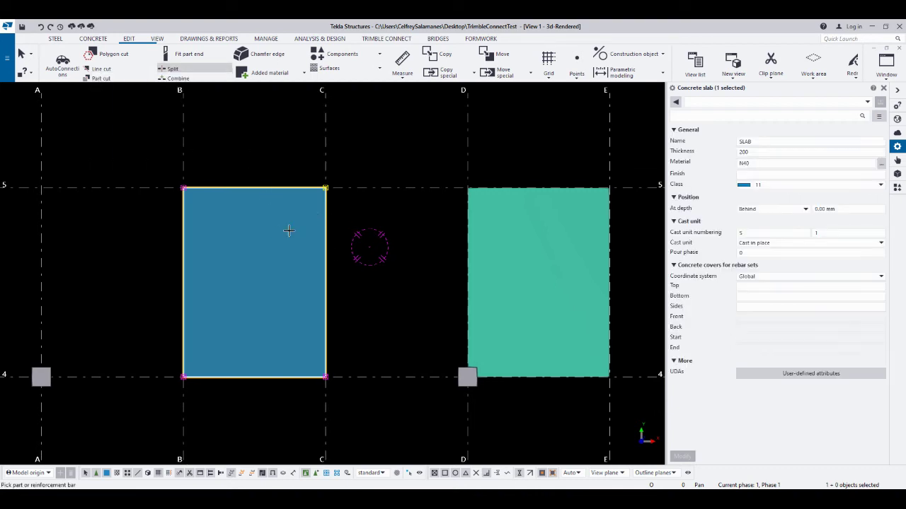
{"action": "left_click", "coordinate": [256, 252]}
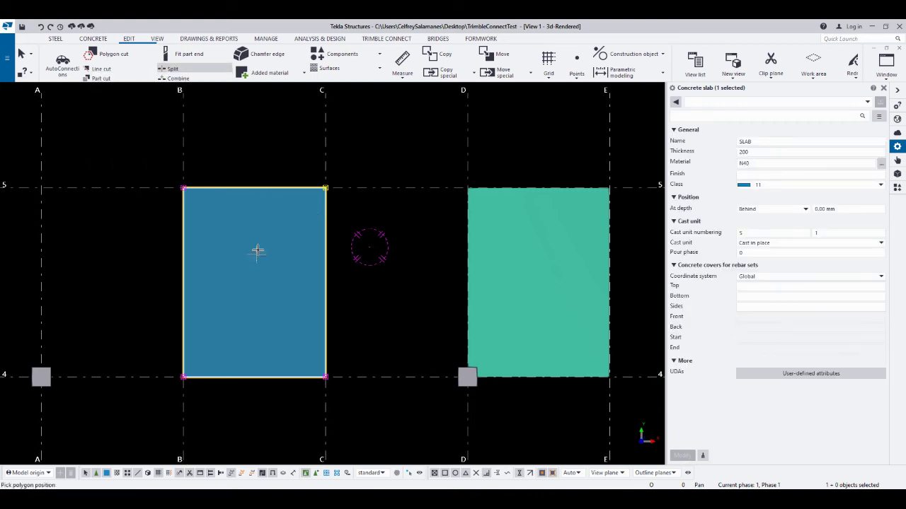
{"action": "left_click", "coordinate": [183, 188]}
{"action": "left_click", "coordinate": [325, 188]}
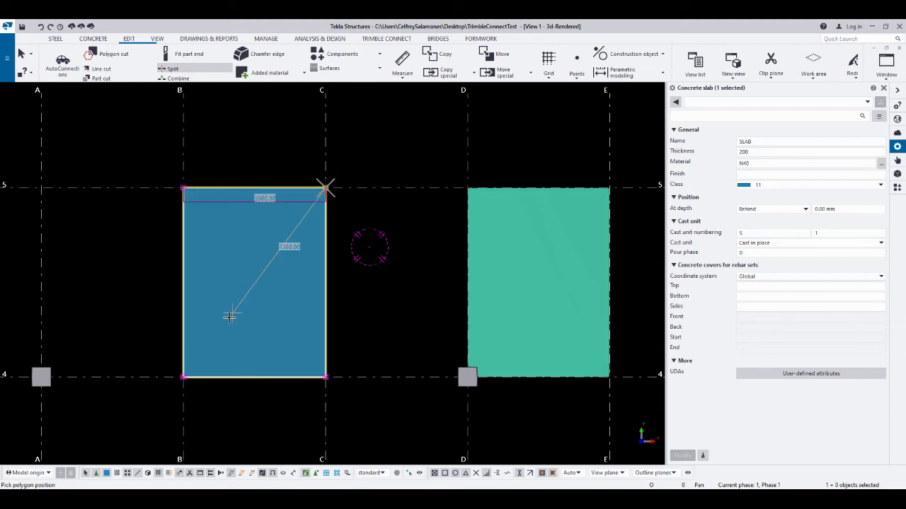
{"action": "left_click", "coordinate": [183, 375]}
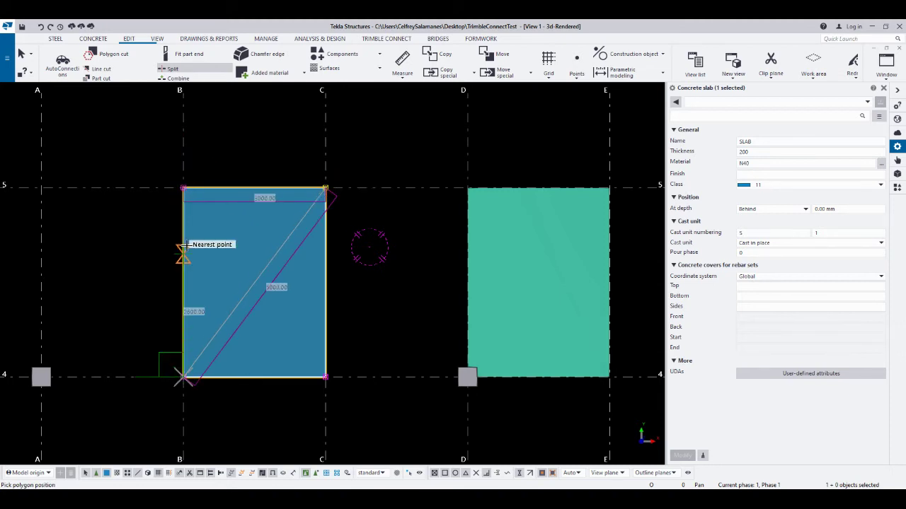
{"action": "left_click", "coordinate": [183, 188]}
{"action": "left_click", "coordinate": [265, 256]}
{"action": "scroll", "coordinate": [263, 257], "scroll_direction": "down", "scroll_amount": 2}
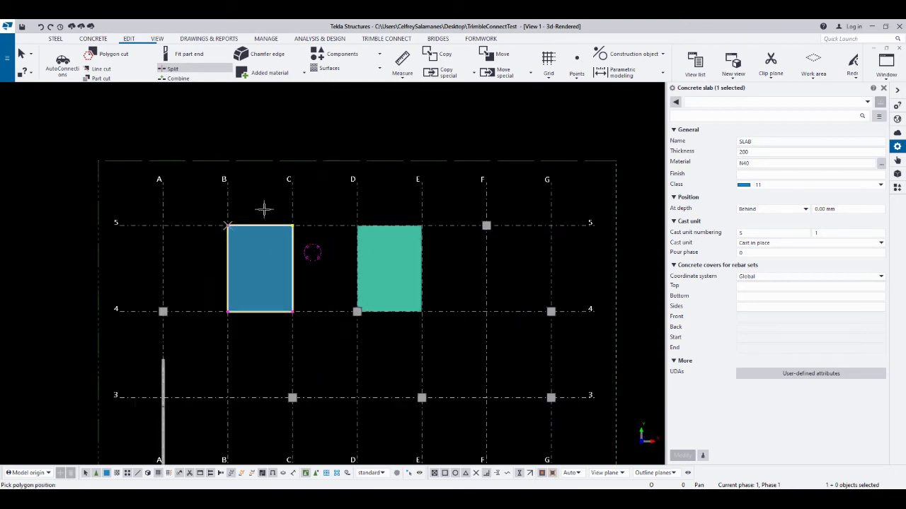
{"action": "left_click", "coordinate": [256, 196]}
{"action": "scroll", "coordinate": [326, 257], "scroll_direction": "up", "scroll_amount": 1}
{"action": "right_click", "coordinate": [318, 255]}
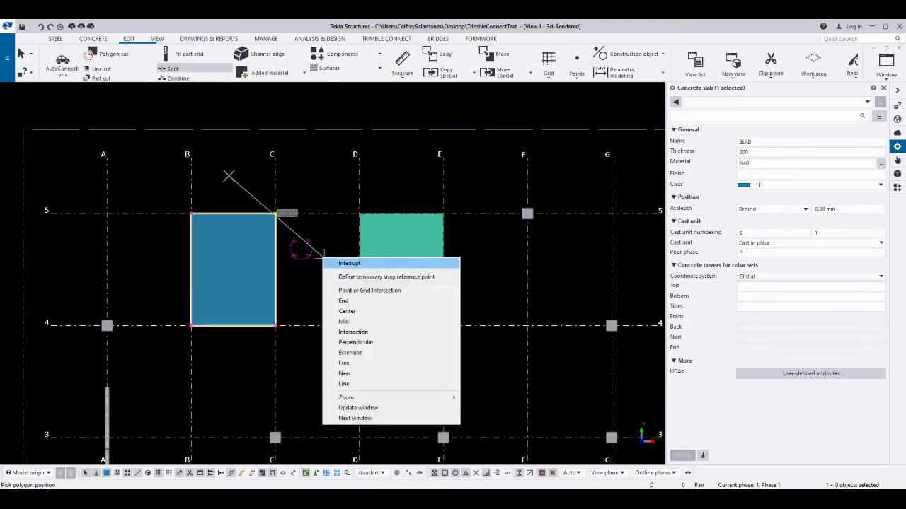
{"action": "left_click", "coordinate": [334, 262]}
- Split the contour plate along its diagonal with a closed triangular polygon through grid points E-5, D-4 and D-5
{"action": "left_click", "coordinate": [174, 69]}
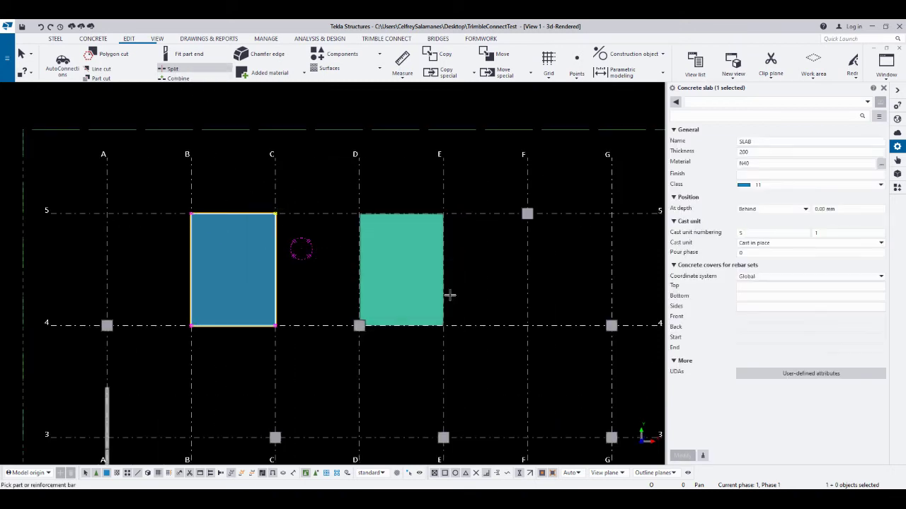
{"action": "left_click", "coordinate": [417, 283]}
{"action": "scroll", "coordinate": [422, 285], "scroll_direction": "up", "scroll_amount": 2}
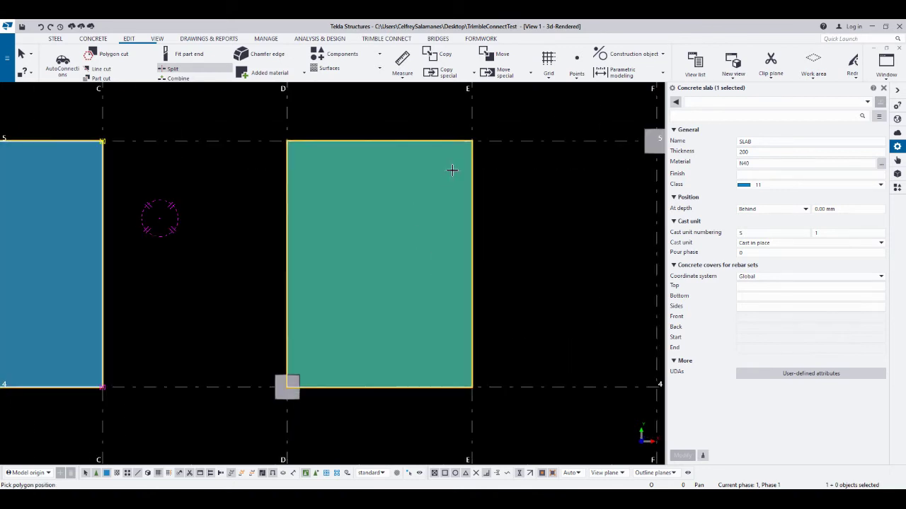
{"action": "left_click", "coordinate": [471, 141]}
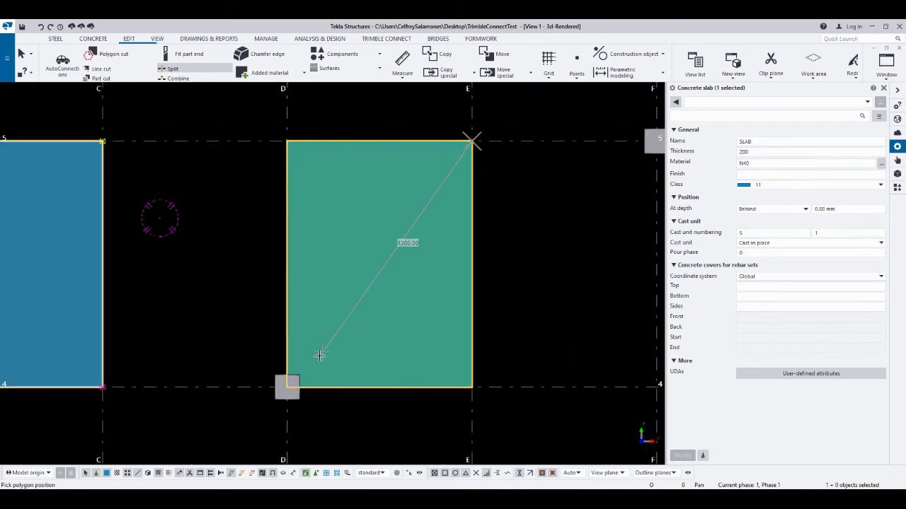
{"action": "left_click", "coordinate": [287, 387]}
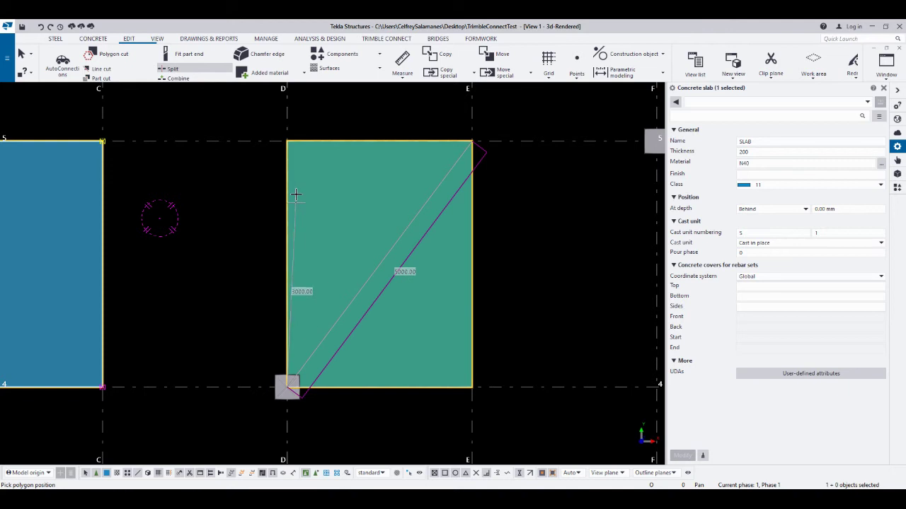
{"action": "left_click", "coordinate": [287, 140]}
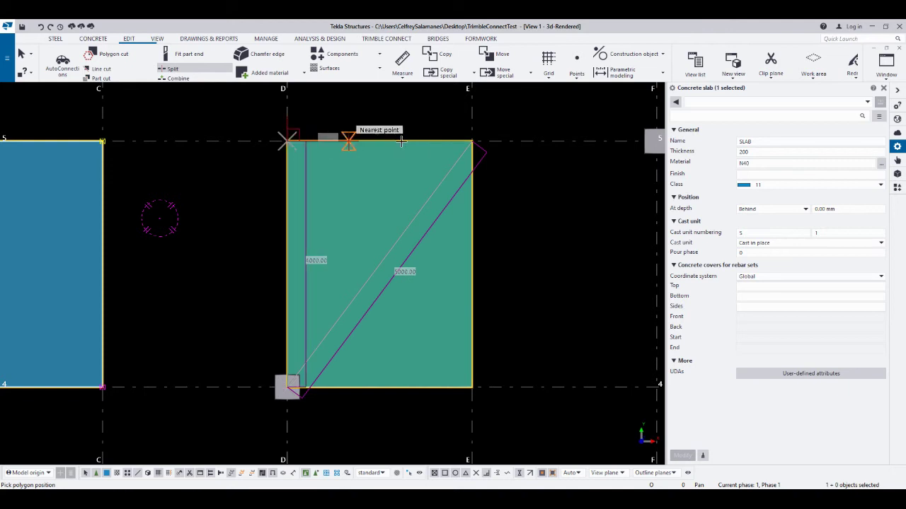
{"action": "left_click", "coordinate": [471, 141]}
{"action": "left_click", "coordinate": [350, 236]}
{"action": "scroll", "coordinate": [348, 227], "scroll_direction": "down", "scroll_amount": 4}
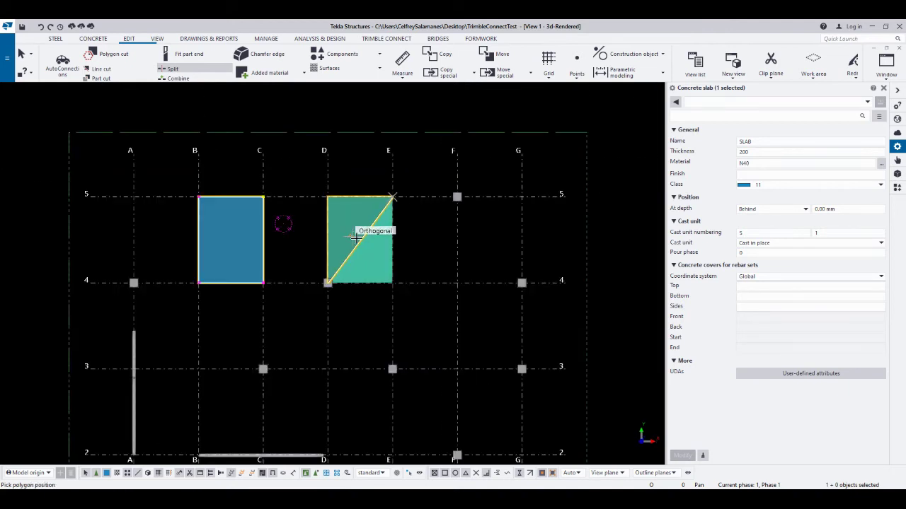
{"action": "scroll", "coordinate": [359, 238], "scroll_direction": "up", "scroll_amount": 3}
{"action": "key", "text": "Escape"}
- Check the split contour plate by selecting its two triangular halves, and clear the selection
{"action": "left_click", "coordinate": [494, 251]}
{"action": "middle_click_drag", "start_coordinate": [389, 231], "coordinate": [403, 252]}
{"action": "left_click", "coordinate": [419, 252]}
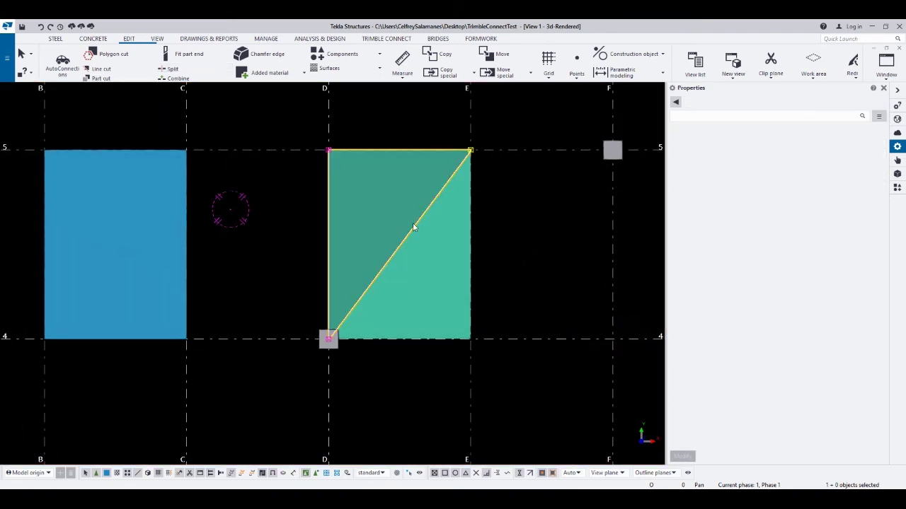
{"action": "scroll", "coordinate": [430, 286], "scroll_direction": "down", "scroll_amount": 1}
{"action": "scroll", "coordinate": [429, 288], "scroll_direction": "down", "scroll_amount": 2}
{"action": "scroll", "coordinate": [326, 269], "scroll_direction": "up", "scroll_amount": 2}
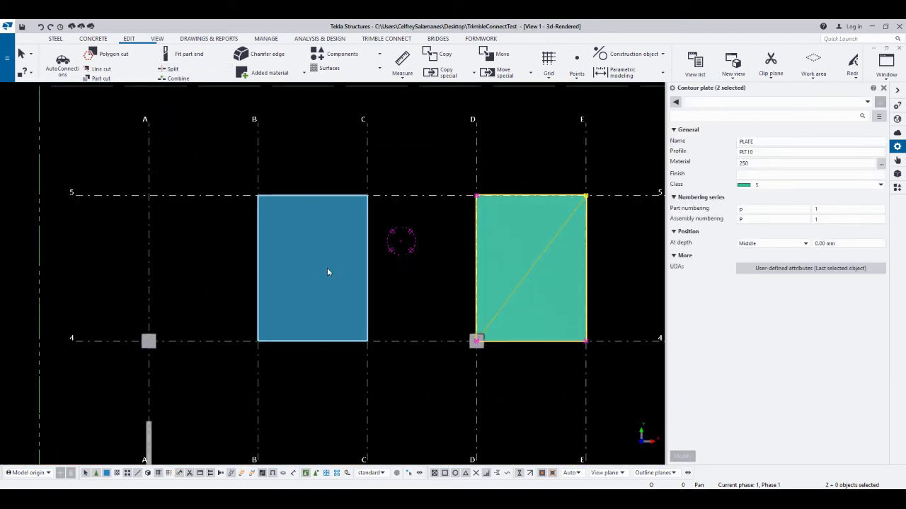
{"action": "middle_click_drag", "start_coordinate": [326, 269], "coordinate": [290, 286]}
{"action": "left_click", "coordinate": [289, 172]}
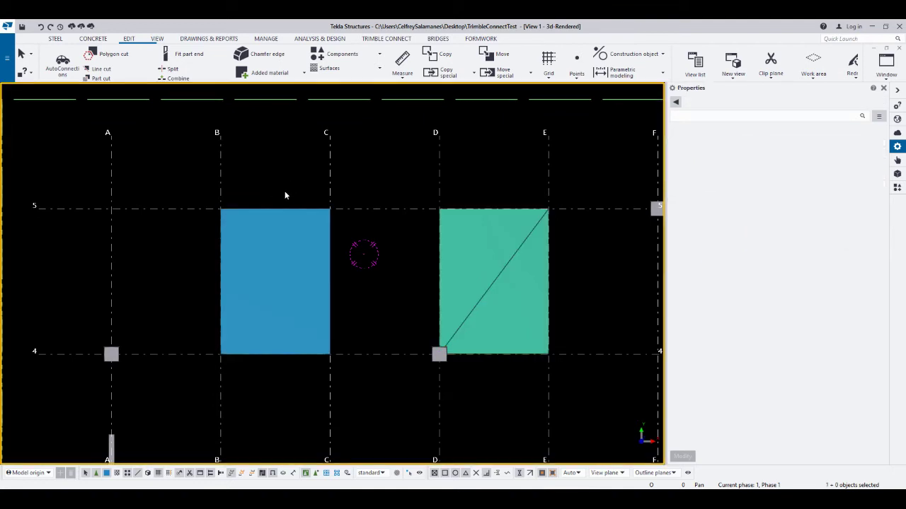
{"action": "left_click", "coordinate": [274, 271]}
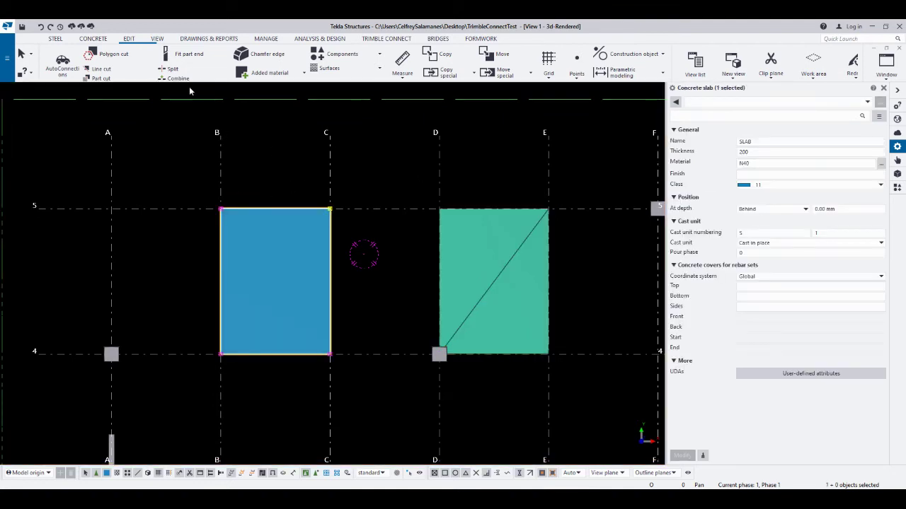
{"action": "left_click", "coordinate": [173, 71]}
{"action": "right_click", "coordinate": [262, 198]}
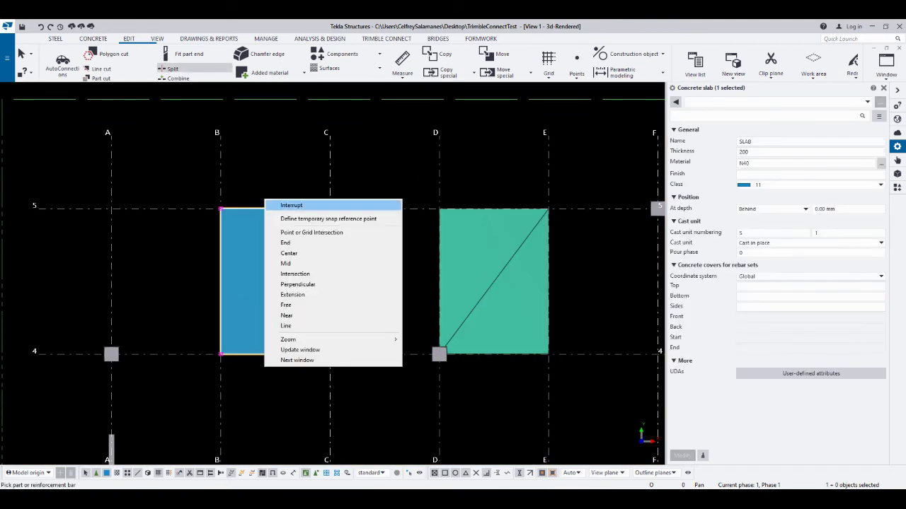
{"action": "left_click", "coordinate": [287, 203]}
{"action": "left_click", "coordinate": [275, 176]}
- Try to split the concrete slab with a triangular polygon through C-5, the midpoint of its edge on grid C, and B-5
{"action": "left_click", "coordinate": [175, 71]}
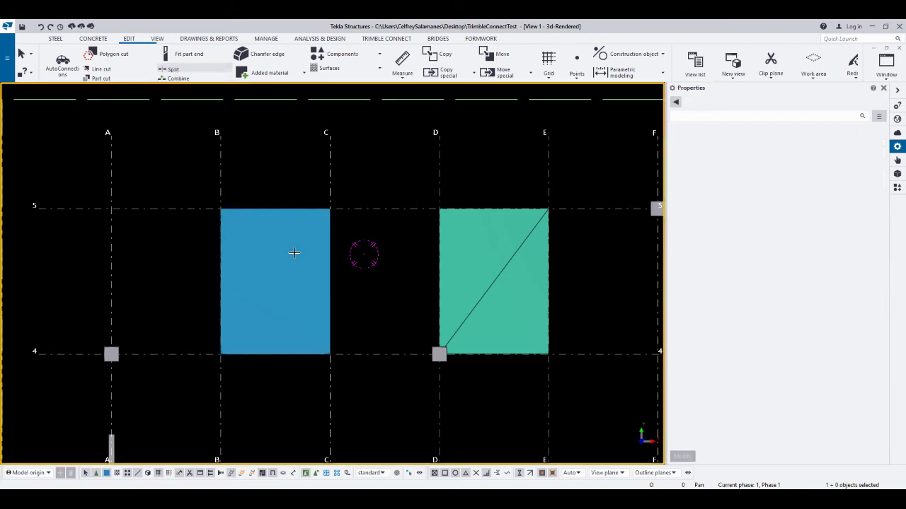
{"action": "left_click", "coordinate": [281, 256]}
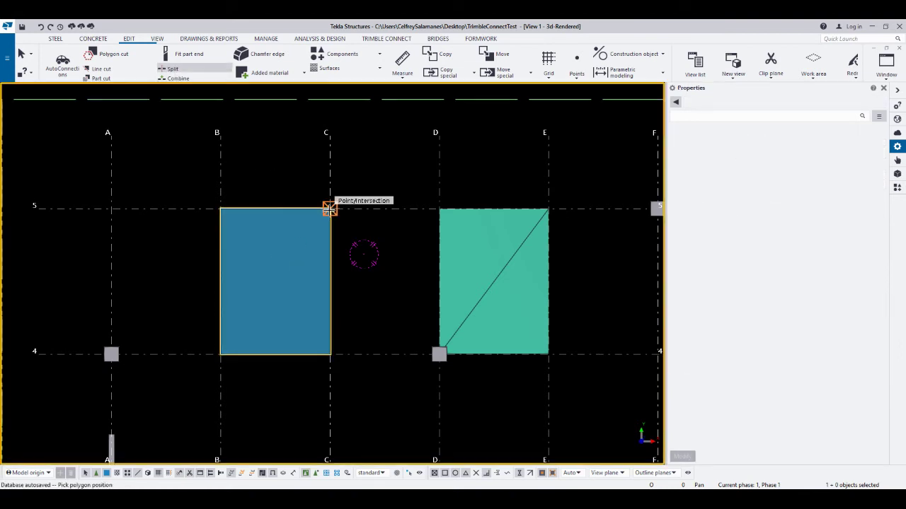
{"action": "left_click", "coordinate": [329, 208]}
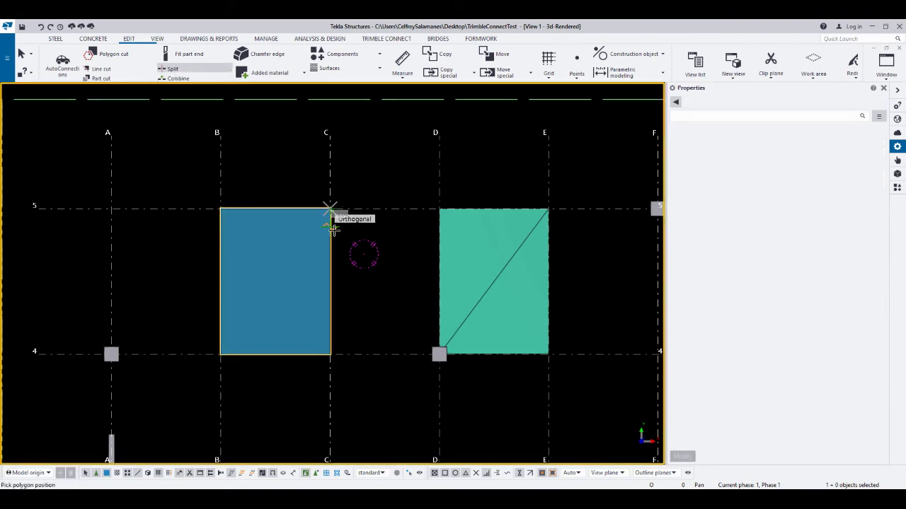
{"action": "left_click", "coordinate": [329, 284]}
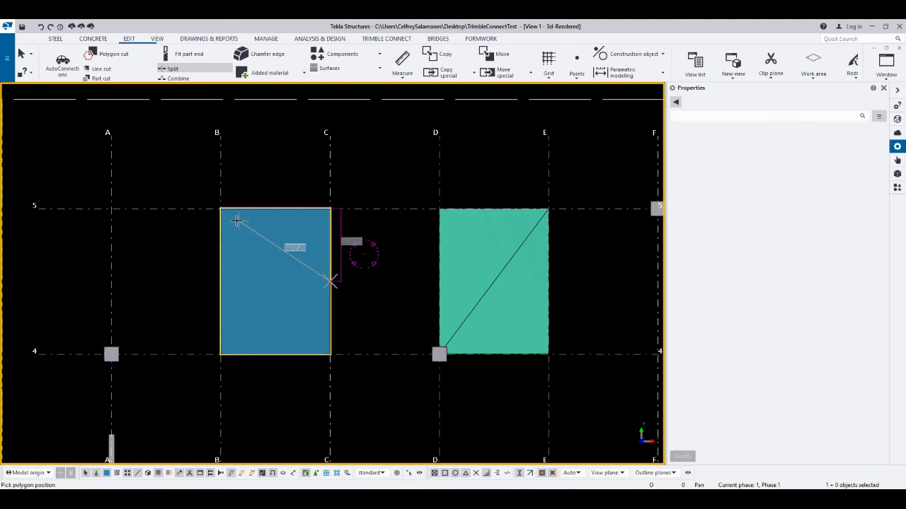
{"action": "left_click", "coordinate": [221, 210]}
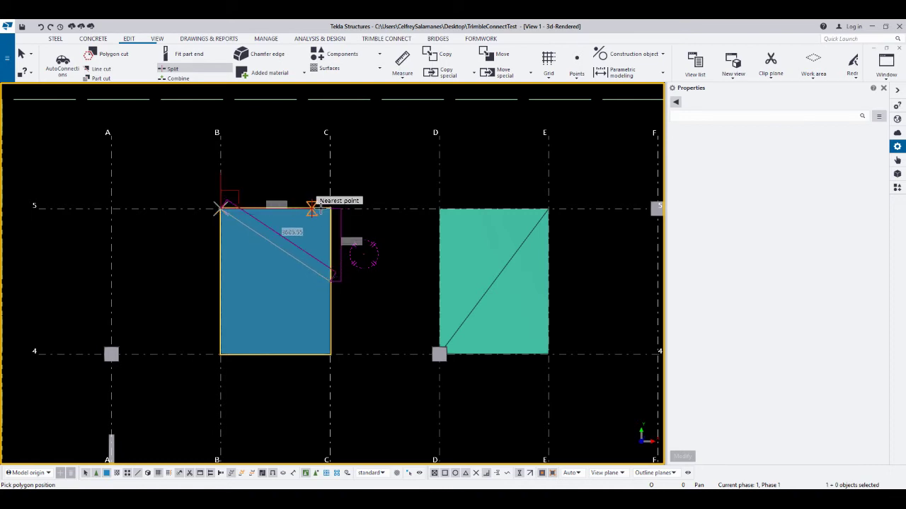
{"action": "left_click", "coordinate": [329, 209]}
- Split the concrete slab along its diagonal with a closed triangular polygon through grid points B-4, C-5 and C-4
{"action": "left_click", "coordinate": [330, 212]}
{"action": "left_click", "coordinate": [330, 209]}
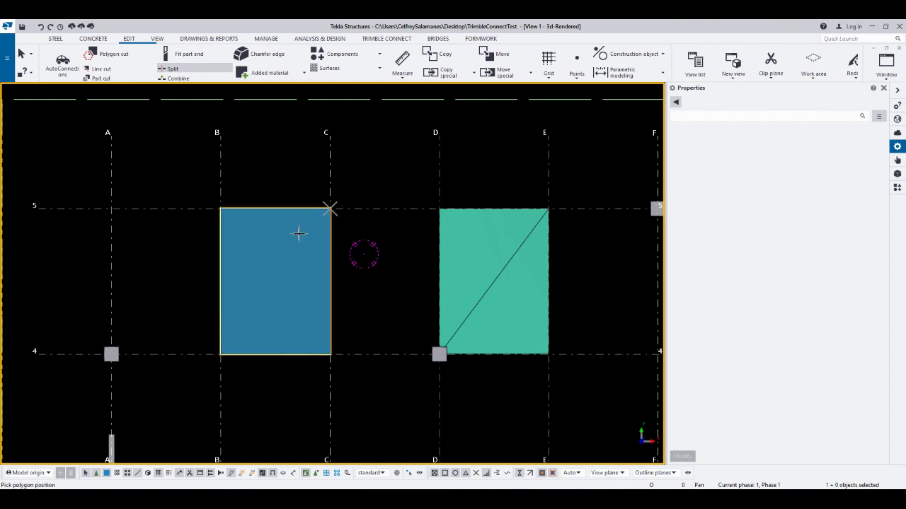
{"action": "left_click", "coordinate": [221, 354]}
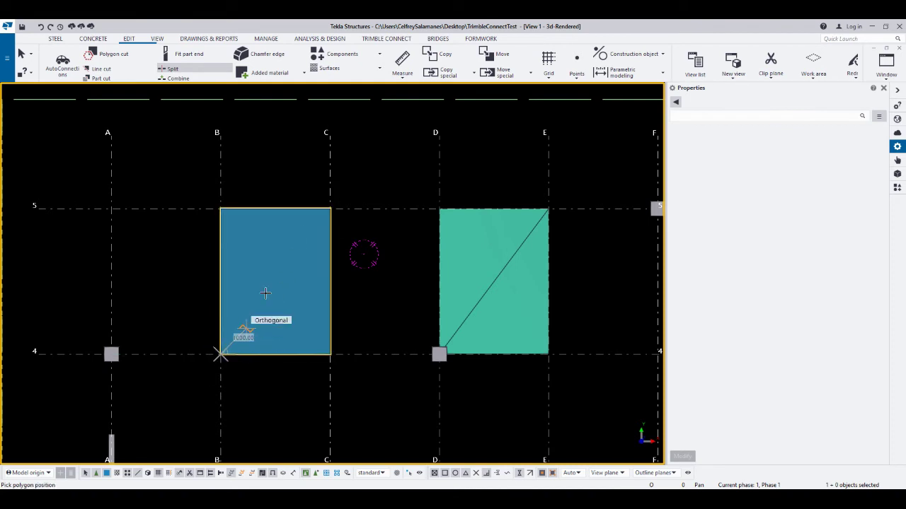
{"action": "left_click", "coordinate": [330, 209]}
{"action": "left_click", "coordinate": [330, 354]}
{"action": "left_click", "coordinate": [221, 354]}
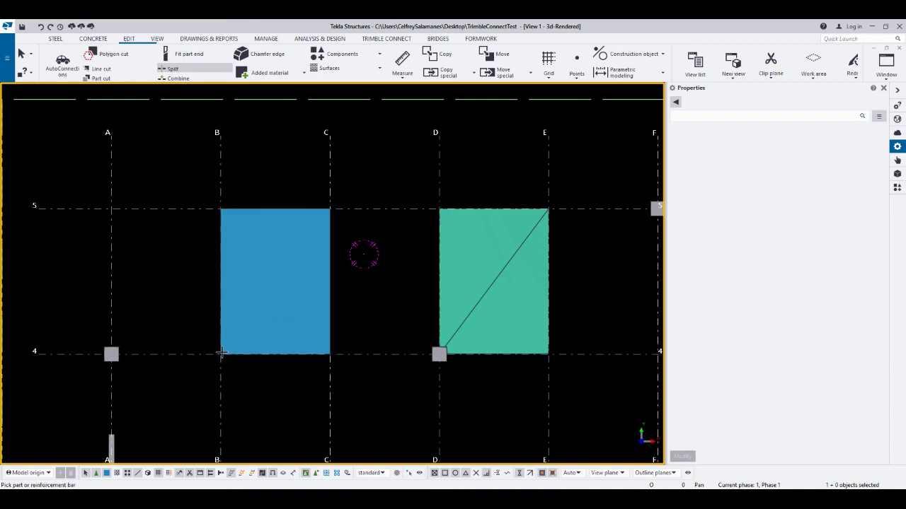
{"action": "left_click", "coordinate": [311, 290]}
{"action": "middle_click_drag", "start_coordinate": [311, 296], "coordinate": [233, 281]}
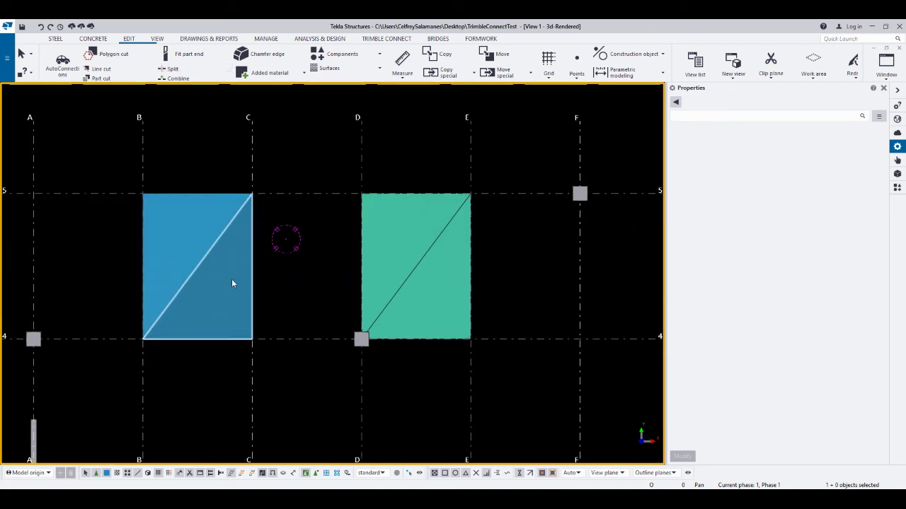
- Check the split concrete slab by selecting its two triangular halves, and clear the selection
{"action": "left_click", "coordinate": [223, 283]}
{"action": "left_click", "coordinate": [194, 244]}
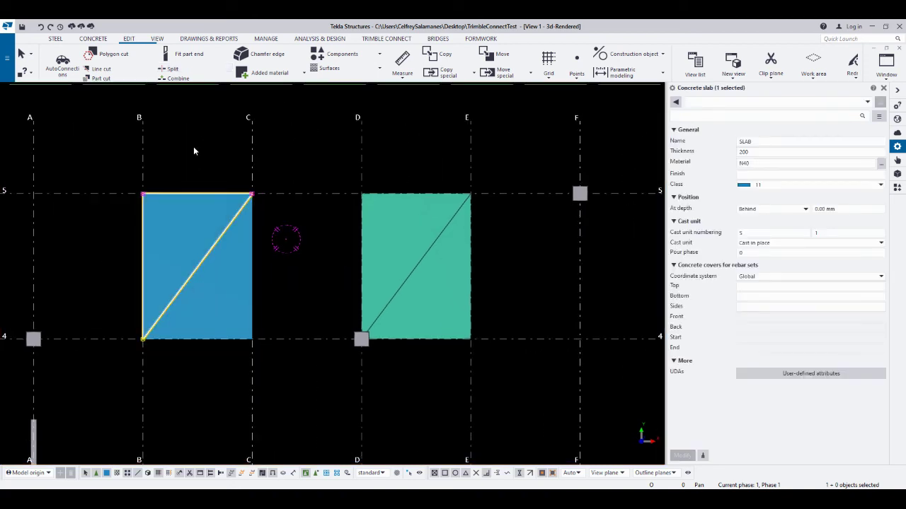
{"action": "left_click", "coordinate": [205, 136]}
- Split the slab half at B-5 with a closed triangular polygon through C-5, the midpoint of the diagonal, and B-5
{"action": "left_click", "coordinate": [173, 69]}
{"action": "left_click", "coordinate": [178, 222]}
{"action": "left_click", "coordinate": [237, 209]}
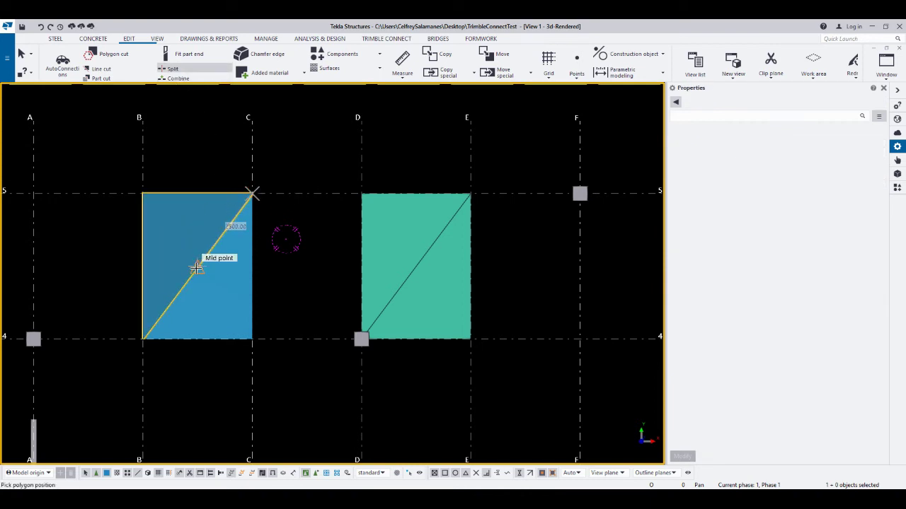
{"action": "left_click", "coordinate": [199, 267]}
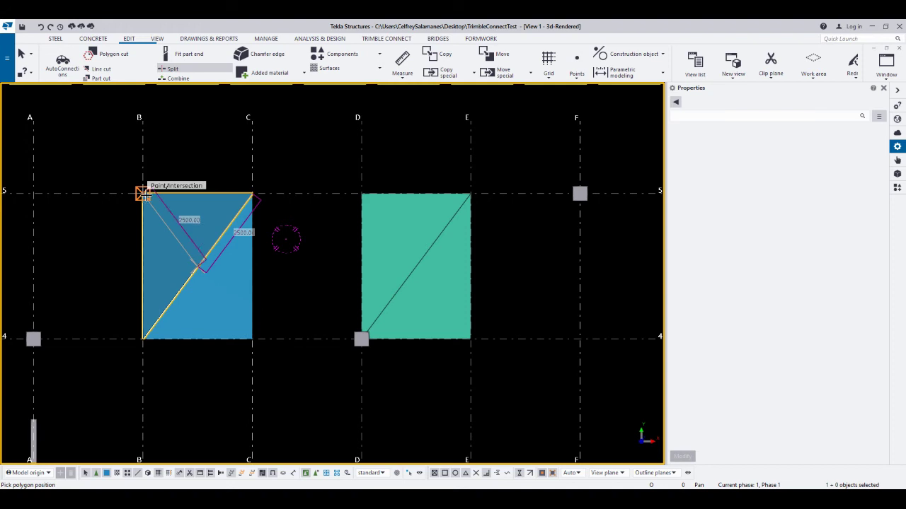
{"action": "left_click", "coordinate": [143, 193]}
{"action": "left_click", "coordinate": [251, 193]}
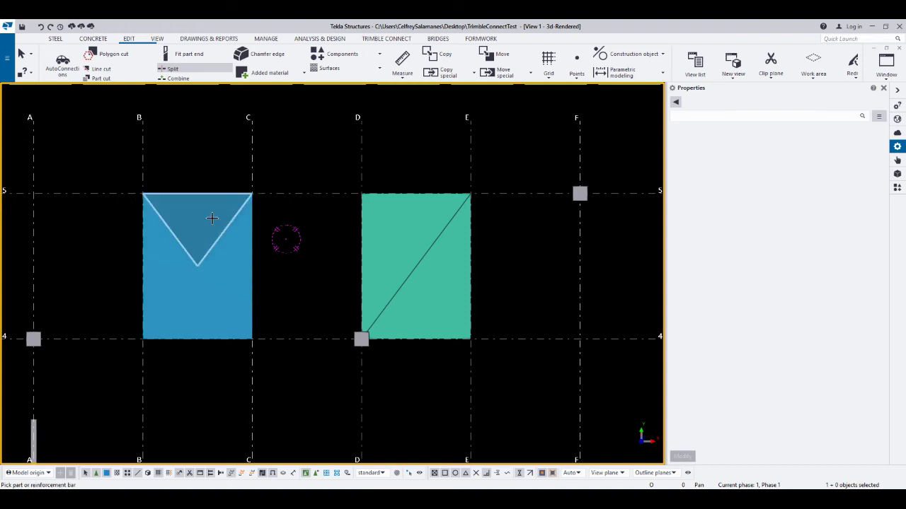
{"action": "middle_click_drag", "start_coordinate": [201, 230], "coordinate": [203, 205]}
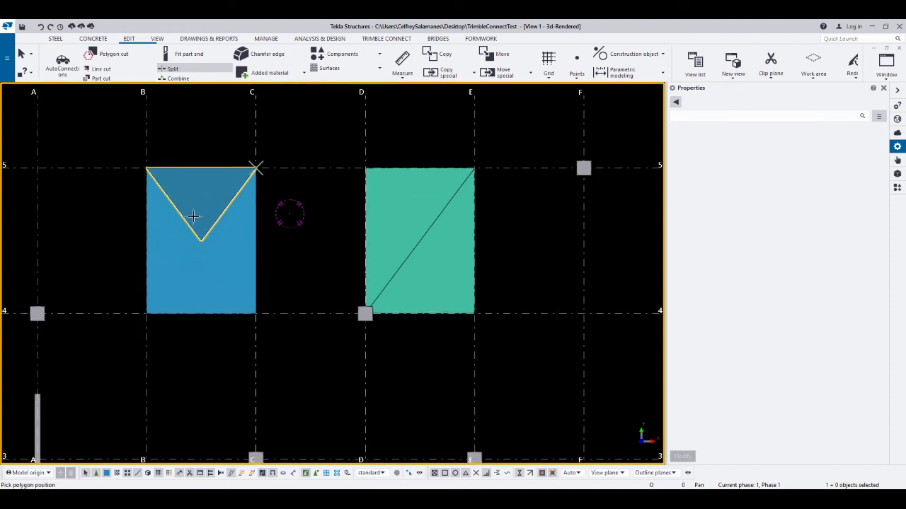
{"action": "right_click", "coordinate": [212, 161]}
{"action": "left_click", "coordinate": [221, 160]}
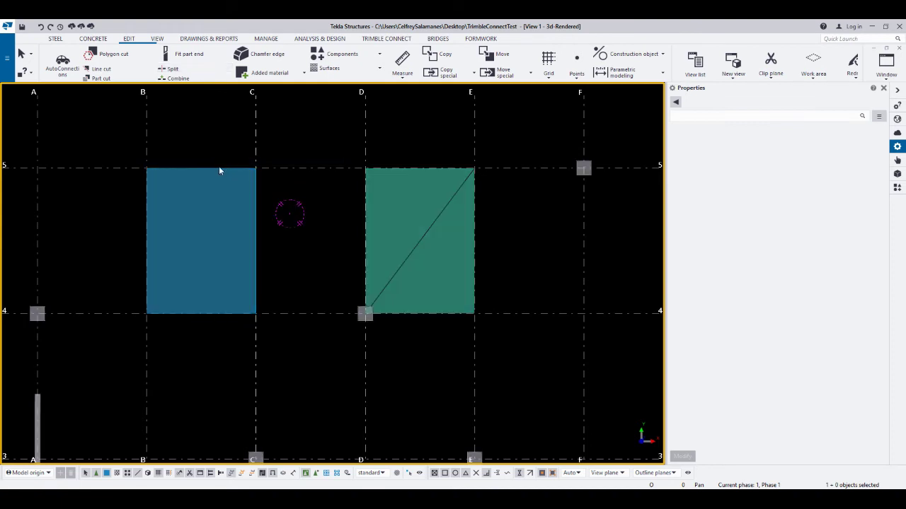
- Check the further divided concrete slab by selecting its pieces on both sides of the diagonal
{"action": "scroll", "coordinate": [205, 216], "scroll_direction": "up", "scroll_amount": 3}
{"action": "scroll", "coordinate": [236, 205], "scroll_direction": "down", "scroll_amount": 3}
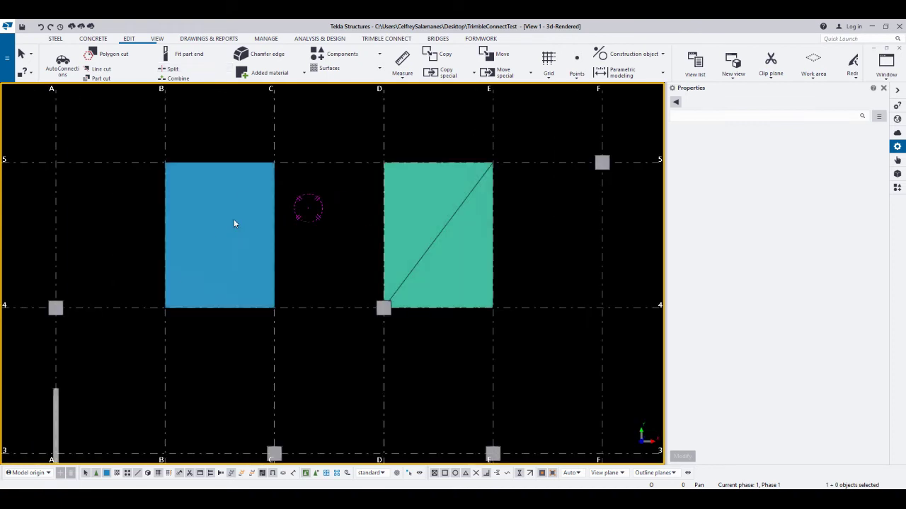
{"action": "left_click", "coordinate": [211, 208]}
{"action": "left_click", "coordinate": [242, 271]}
- Split the contour plate half at D-5 with a closed triangular polygon through D-5, the diagonal's midpoint and the midpoint of its grid D edge
{"action": "middle_click_drag", "start_coordinate": [397, 242], "coordinate": [371, 245]}
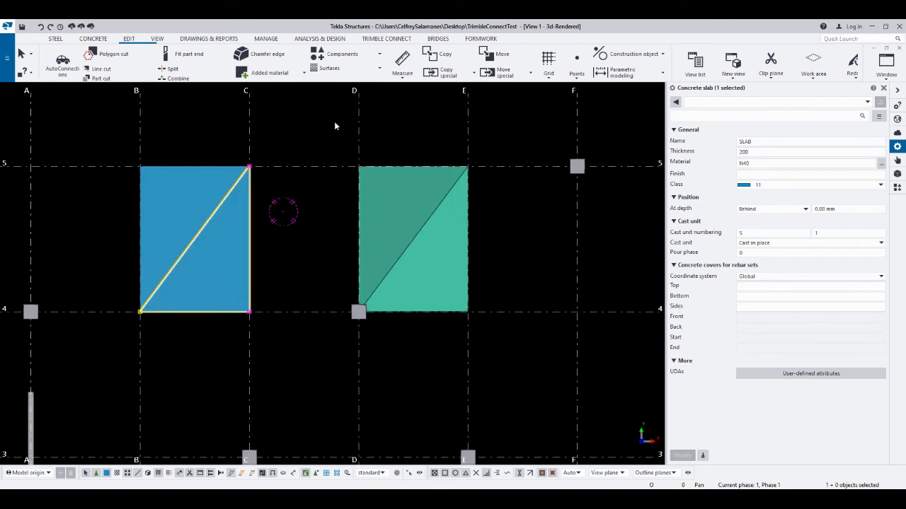
{"action": "left_click", "coordinate": [394, 215]}
{"action": "left_click", "coordinate": [357, 166]}
{"action": "left_click", "coordinate": [420, 232]}
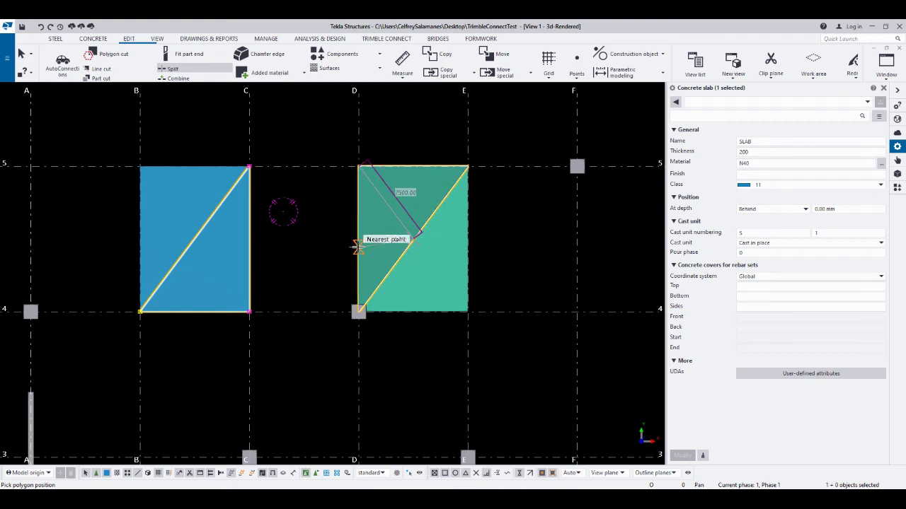
{"action": "left_click", "coordinate": [359, 241]}
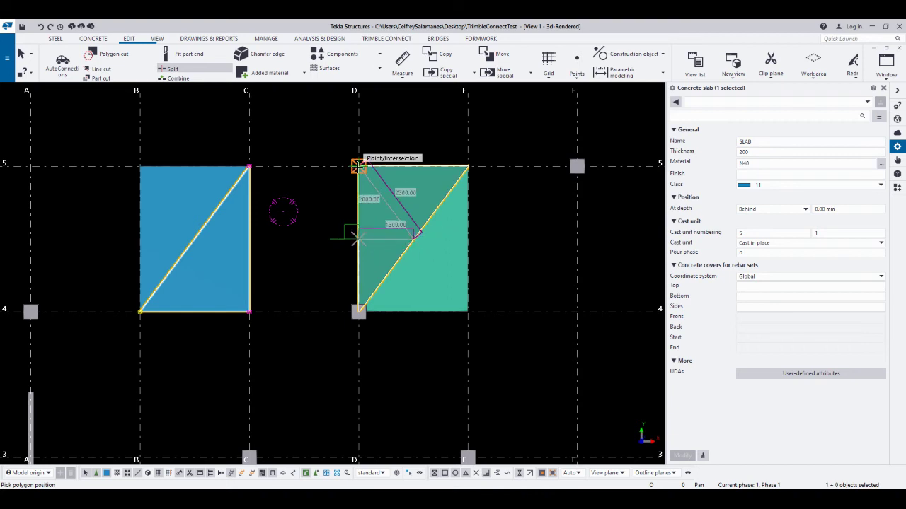
{"action": "left_click", "coordinate": [358, 165]}
{"action": "right_click", "coordinate": [322, 193]}
{"action": "left_click", "coordinate": [347, 198]}
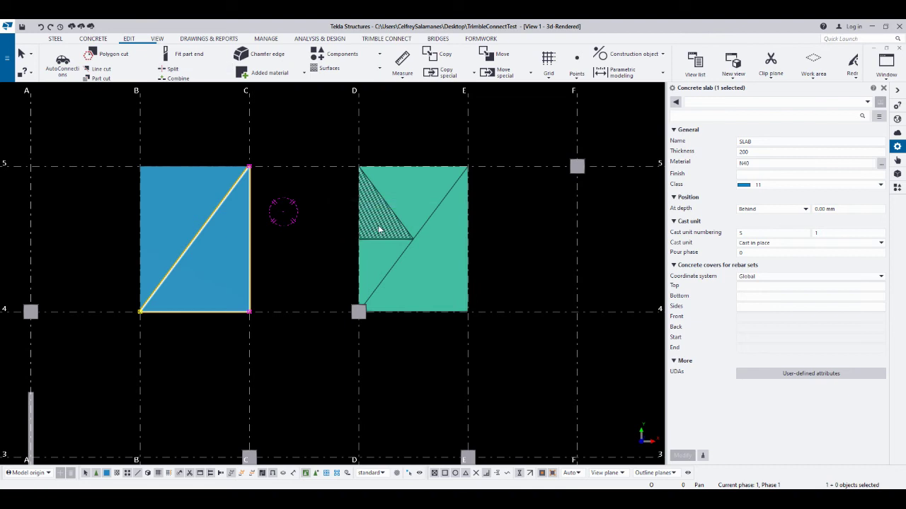
- Examine the small triangle split from the contour plate and the rest of that half by selecting them up close
{"action": "left_click", "coordinate": [380, 230]}
{"action": "left_click", "coordinate": [369, 235]}
{"action": "left_click", "coordinate": [411, 201]}
{"action": "scroll", "coordinate": [411, 196], "scroll_direction": "up", "scroll_amount": 5}
{"action": "scroll", "coordinate": [422, 194], "scroll_direction": "down", "scroll_amount": 3}
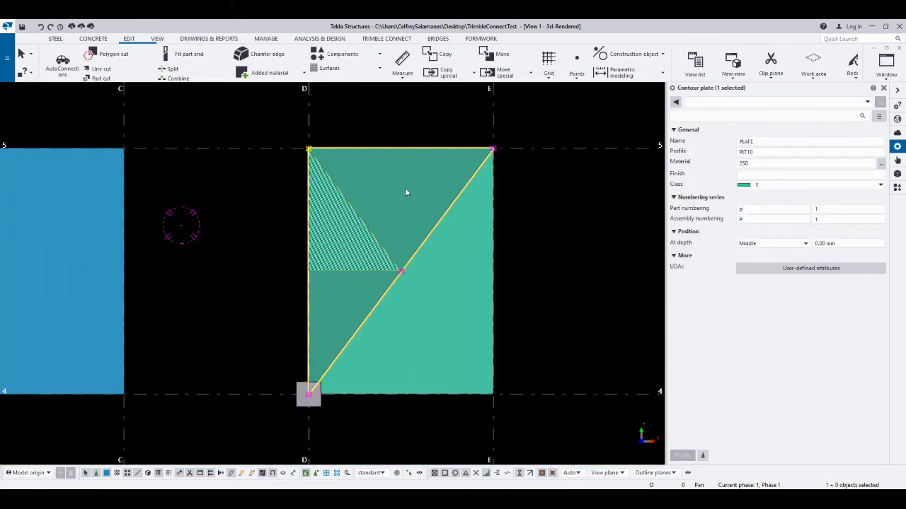
{"action": "scroll", "coordinate": [405, 188], "scroll_direction": "down", "scroll_amount": 2}
{"action": "middle_click_drag", "start_coordinate": [407, 185], "coordinate": [367, 230]}
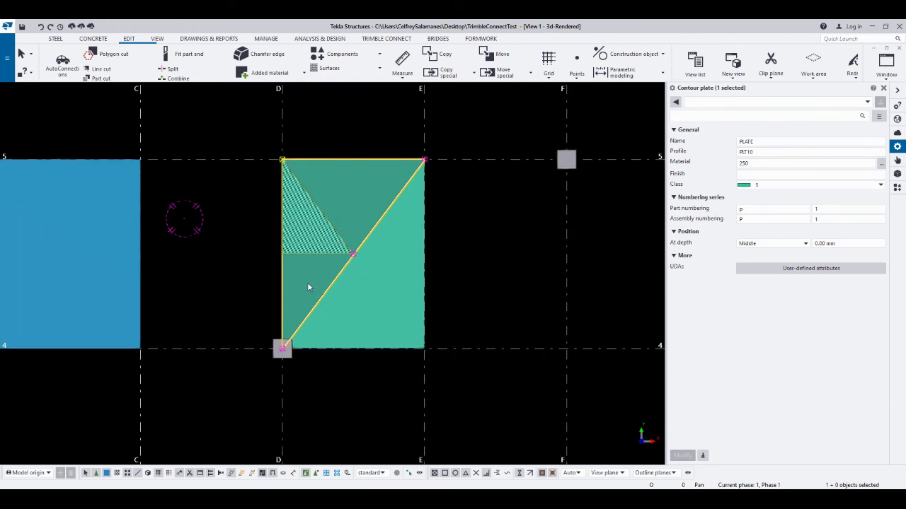
{"action": "scroll", "coordinate": [354, 238], "scroll_direction": "up", "scroll_amount": 3}
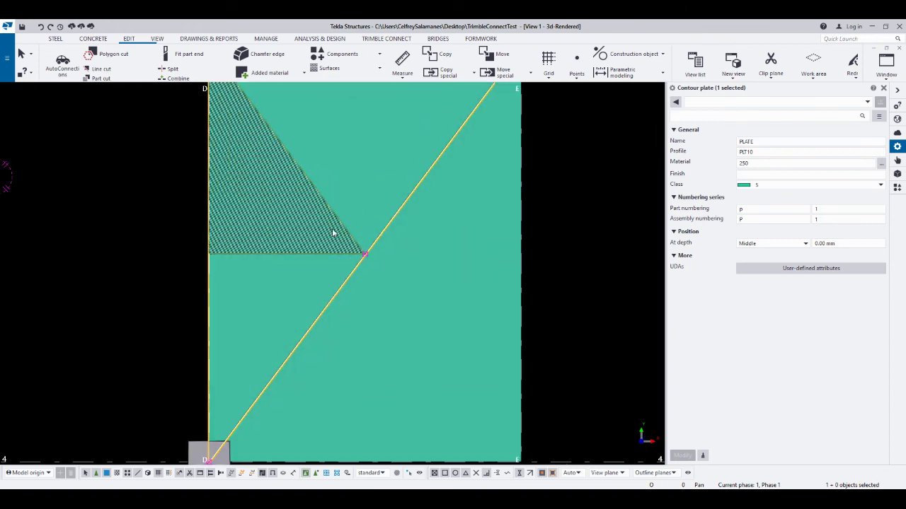
{"action": "scroll", "coordinate": [334, 233], "scroll_direction": "down", "scroll_amount": 4}
- Split the contour plate half at E-4 with a closed triangular polygon through E-4, the diagonal's midpoint and E-5
{"action": "left_click", "coordinate": [170, 69]}
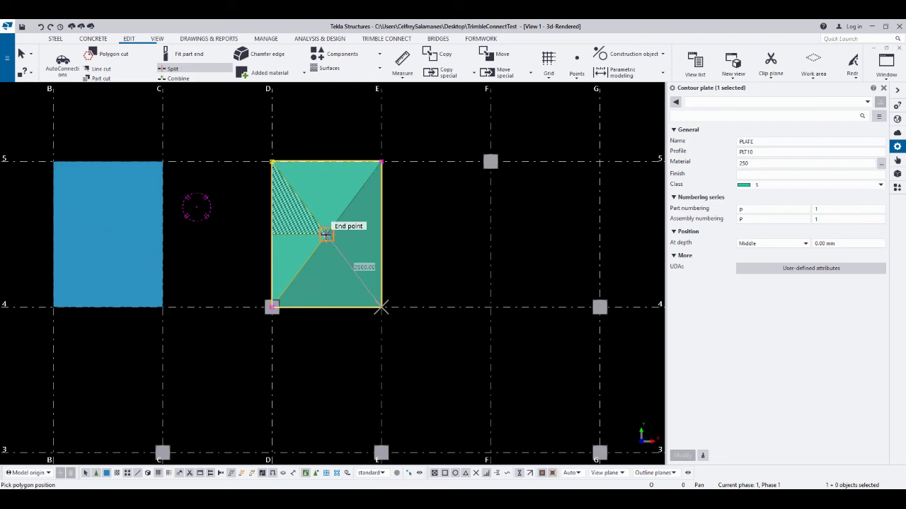
{"action": "left_click", "coordinate": [325, 234]}
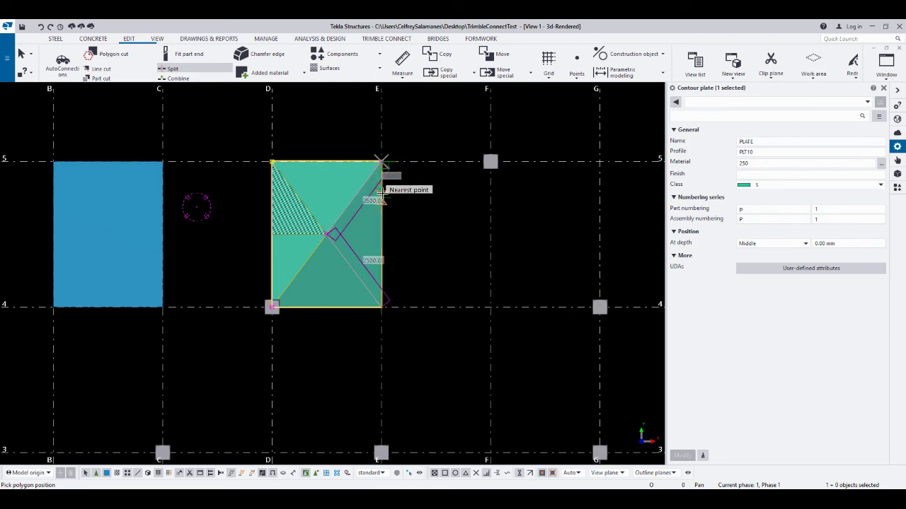
{"action": "left_click", "coordinate": [381, 161]}
{"action": "right_click", "coordinate": [399, 222]}
{"action": "left_click", "coordinate": [424, 228]}
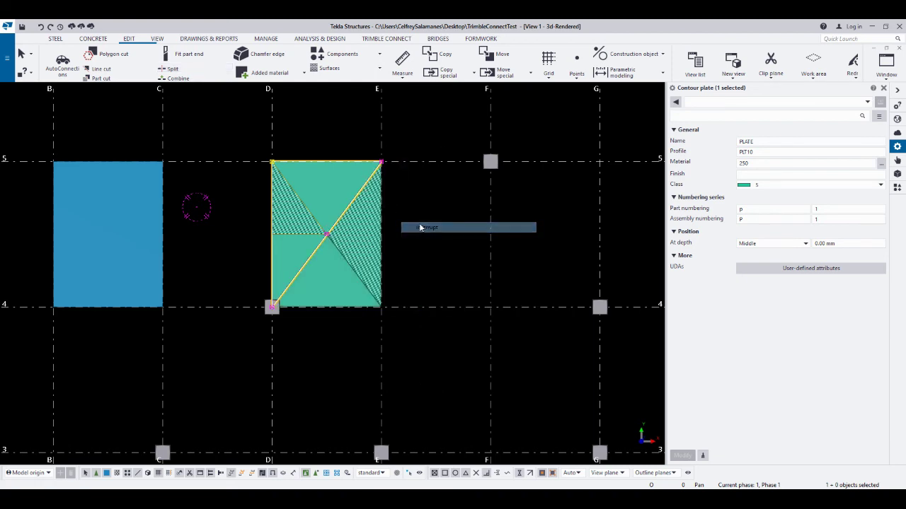
- Move the contour plate piece between D-4 and E-4 from grid point E-4 to F-4, and clear the selection
{"action": "left_click", "coordinate": [346, 274]}
{"action": "middle_click_drag", "start_coordinate": [326, 281], "coordinate": [423, 247]}
{"action": "left_click", "coordinate": [416, 206]}
{"action": "left_click", "coordinate": [324, 228]}
{"action": "right_click", "coordinate": [425, 260]}
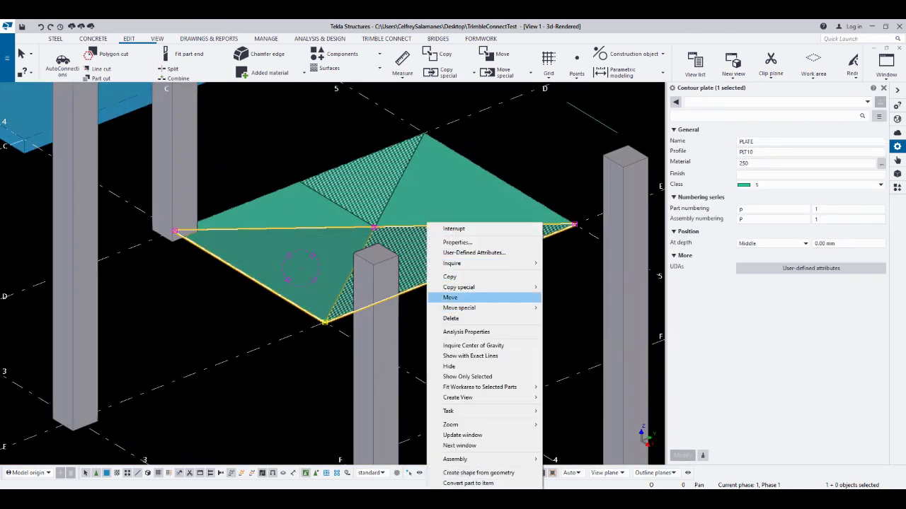
{"action": "left_click", "coordinate": [453, 298]}
{"action": "left_click", "coordinate": [325, 322]}
{"action": "scroll", "coordinate": [324, 322], "scroll_direction": "down", "scroll_amount": 4}
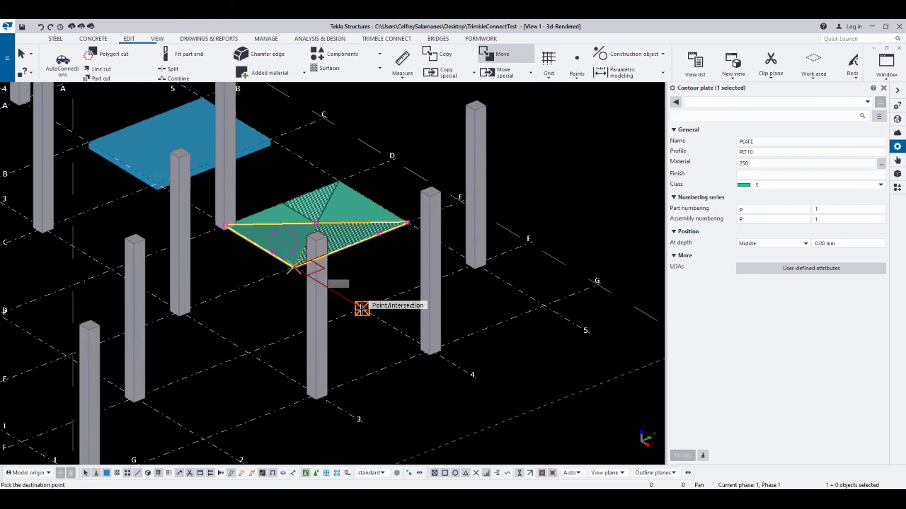
{"action": "left_click", "coordinate": [362, 308]}
{"action": "left_click", "coordinate": [401, 162]}
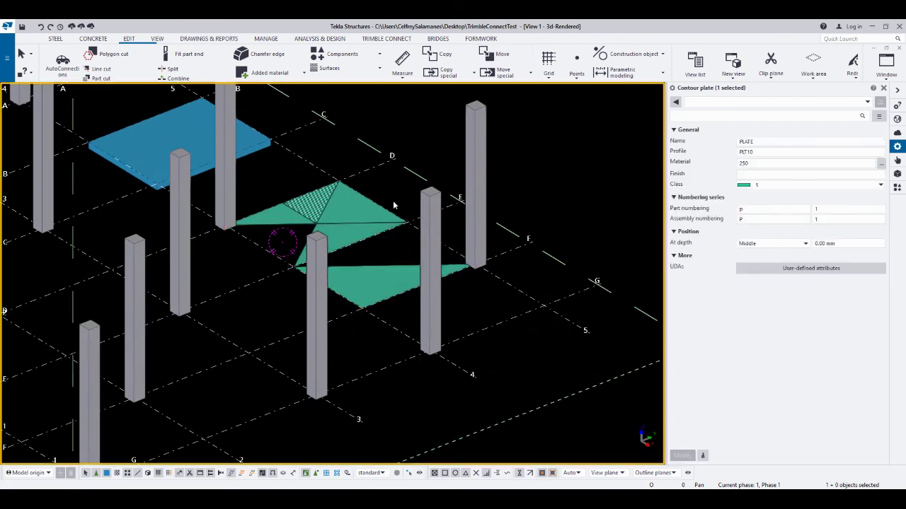
- Examine the divided concrete slab and contour plate pieces from several angles in 3D
{"action": "mouse_move", "coordinate": [363, 249]}
{"action": "middle_mouse_down", "text": "ctrl"}
{"action": "mouse_move", "coordinate": [394, 257]}
{"action": "mouse_move", "coordinate": [347, 283]}
{"action": "mouse_move", "coordinate": [362, 329]}
{"action": "mouse_move", "coordinate": [364, 318]}
{"action": "mouse_move", "coordinate": [398, 323]}
{"action": "mouse_move", "coordinate": [423, 308]}
{"action": "mouse_move", "coordinate": [437, 346]}
{"action": "middle_mouse_up", "text": "ctrl"}
{"action": "scroll", "coordinate": [311, 258], "scroll_direction": "up", "scroll_amount": 4}
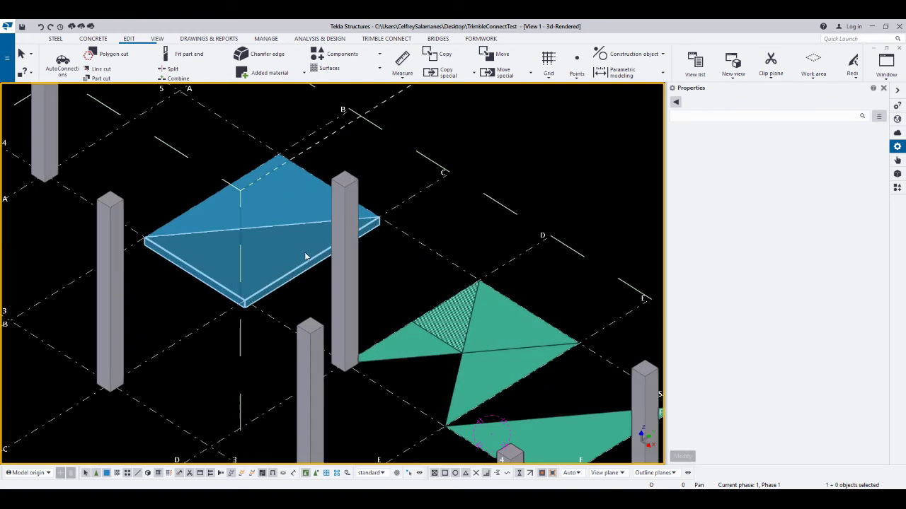
{"action": "scroll", "coordinate": [290, 260], "scroll_direction": "down", "scroll_amount": 2}
{"action": "middle_click_drag", "start_coordinate": [339, 304], "coordinate": [310, 262]}
{"action": "mouse_move", "coordinate": [409, 298]}
{"action": "middle_mouse_down", "text": "ctrl"}
{"action": "mouse_move", "coordinate": [289, 282]}
{"action": "mouse_move", "coordinate": [249, 330]}
{"action": "mouse_move", "coordinate": [344, 355]}
{"action": "mouse_move", "coordinate": [357, 349]}
{"action": "mouse_move", "coordinate": [350, 345]}
{"action": "mouse_move", "coordinate": [359, 365]}
{"action": "mouse_move", "coordinate": [375, 350]}
{"action": "mouse_move", "coordinate": [417, 342]}
{"action": "middle_mouse_up", "text": "ctrl"}
{"action": "mouse_move", "coordinate": [416, 375]}
{"action": "middle_mouse_down"}
{"action": "mouse_move", "coordinate": [410, 337]}
{"action": "mouse_move", "coordinate": [385, 361]}
{"action": "mouse_move", "coordinate": [396, 369]}
{"action": "mouse_move", "coordinate": [368, 362]}
{"action": "middle_mouse_up"}
{"action": "mouse_move", "coordinate": [381, 322]}
{"action": "middle_mouse_down", "text": "ctrl"}
{"action": "mouse_move", "coordinate": [427, 334]}
{"action": "mouse_move", "coordinate": [382, 331]}
{"action": "mouse_move", "coordinate": [398, 324]}
{"action": "mouse_move", "coordinate": [396, 338]}
{"action": "mouse_move", "coordinate": [384, 325]}
{"action": "mouse_move", "coordinate": [369, 344]}
{"action": "middle_mouse_up", "text": "ctrl"}
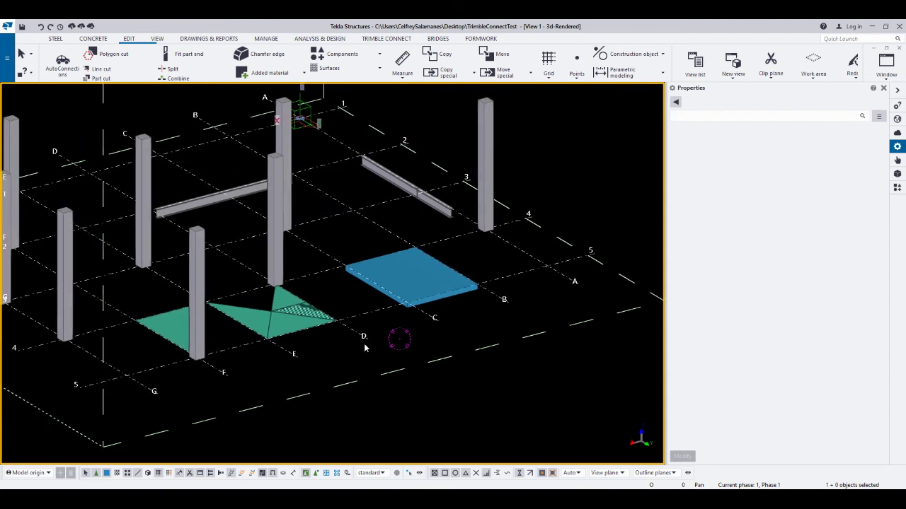